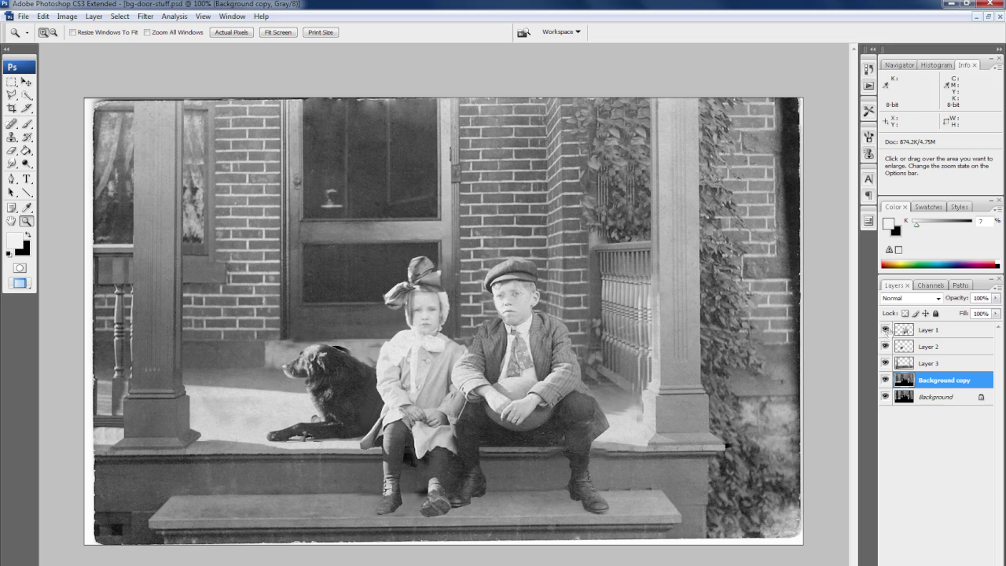
Hide the other layers to isolate the children, zooming in and back to 100%
{"action": "left_click_drag", "start_coordinate": [886, 330], "coordinate": [886, 382]}
{"action": "left_click", "coordinate": [885, 330]}
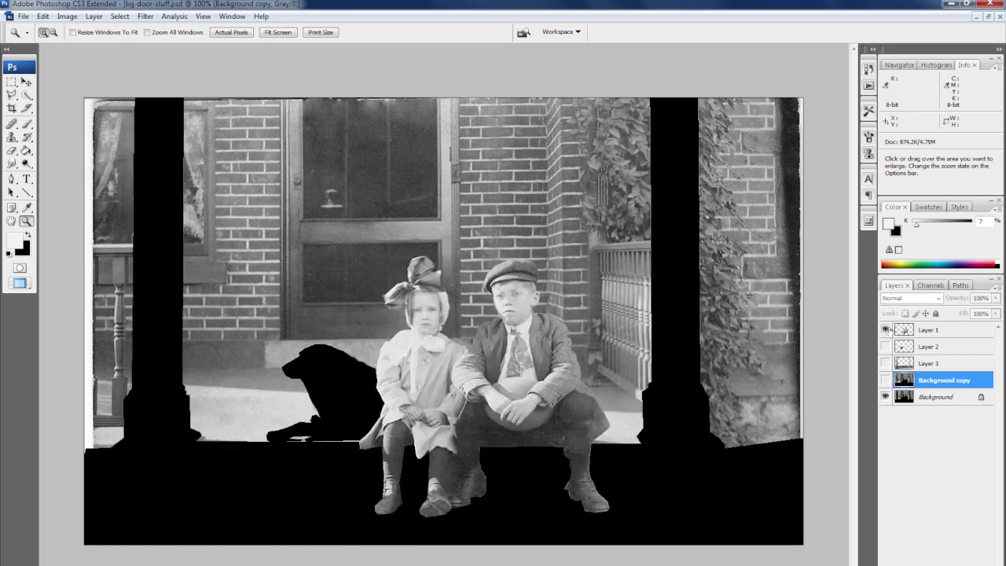
{"action": "left_click", "coordinate": [886, 397]}
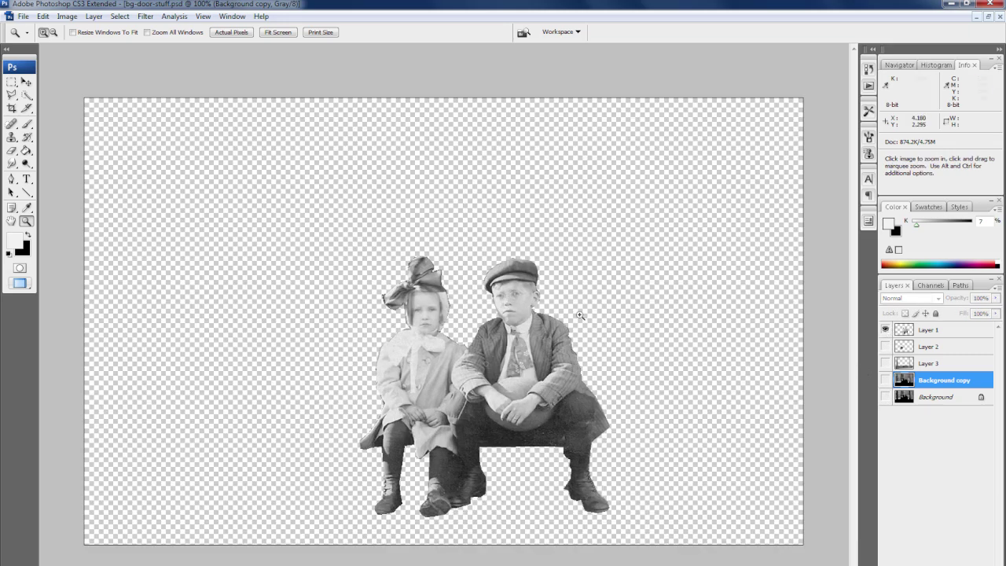
{"action": "left_click", "coordinate": [617, 382]}
{"action": "right_click", "coordinate": [544, 299]}
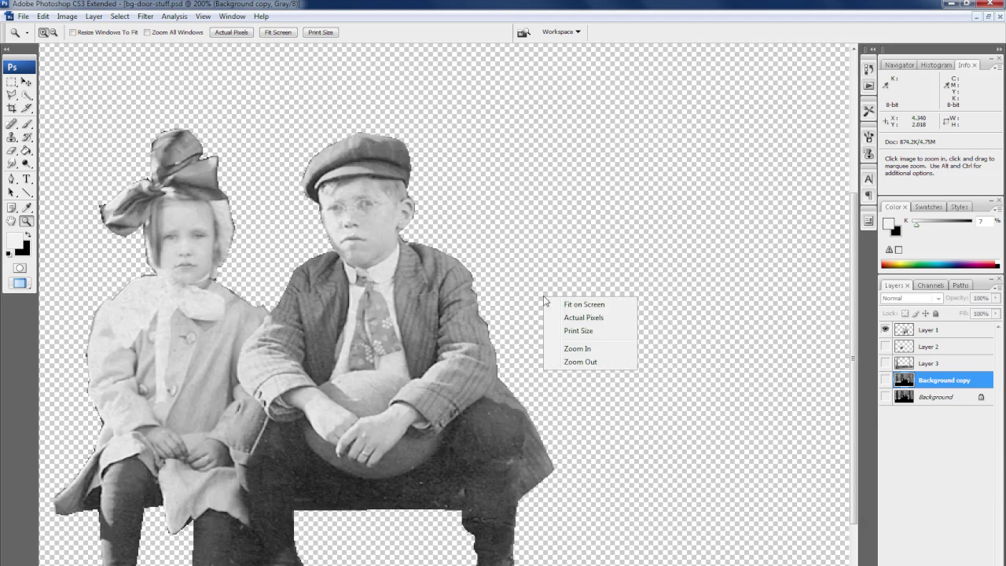
{"action": "left_click", "coordinate": [580, 361]}
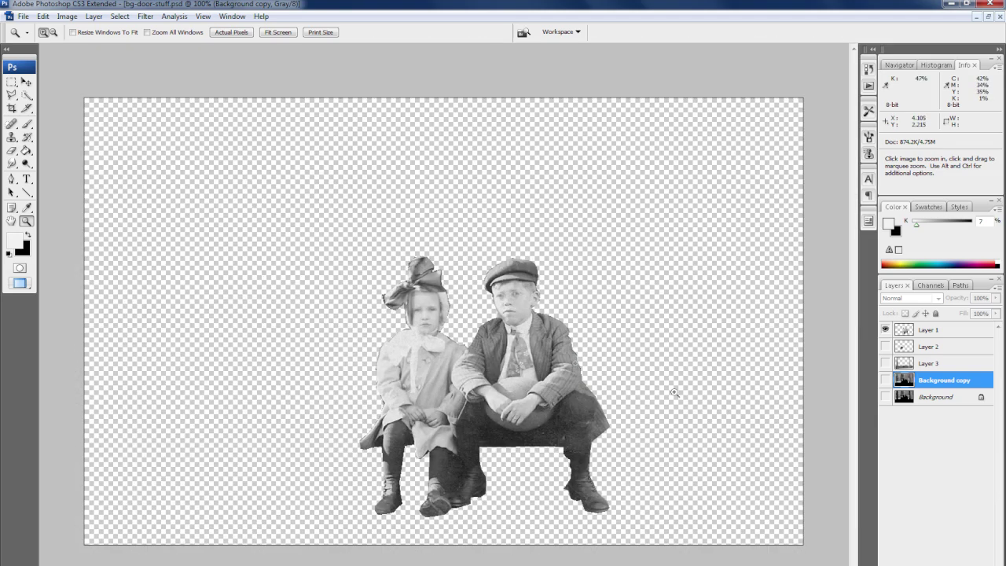
View the dog on Layer 2 alone, then the porch columns on Layer 3
{"action": "left_click", "coordinate": [886, 347]}
{"action": "left_click", "coordinate": [885, 330]}
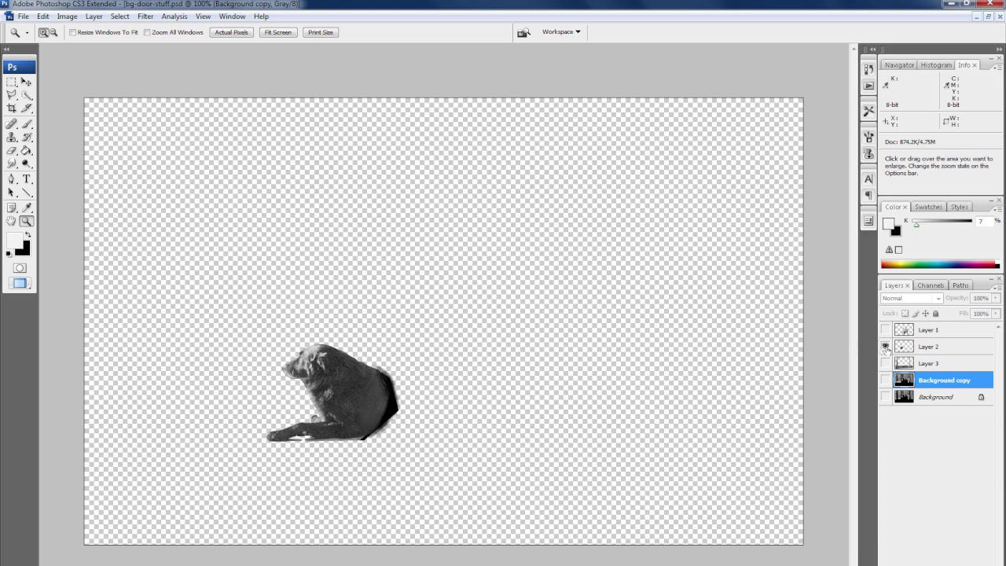
{"action": "left_click", "coordinate": [886, 347]}
{"action": "left_click", "coordinate": [886, 363]}
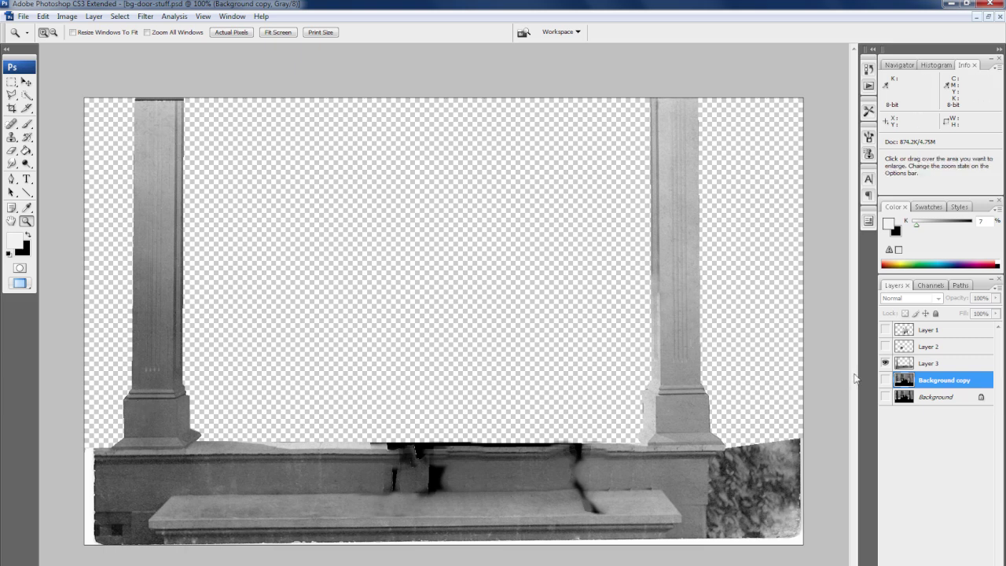
Check the doorway backdrop, then hide every layer to leave a transparent canvas
{"action": "left_click", "coordinate": [886, 380], "text": "alt"}
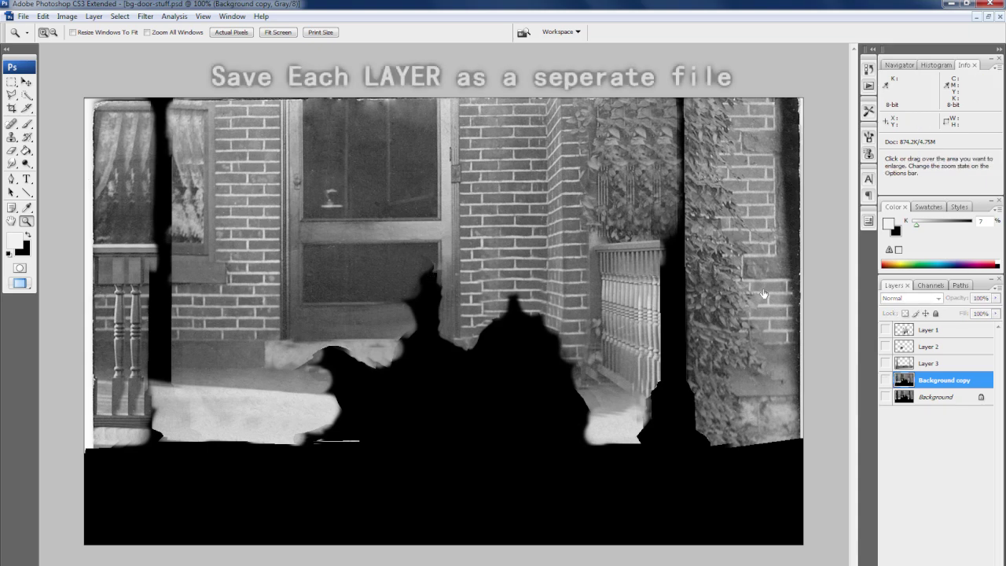
{"action": "left_click", "coordinate": [885, 379]}
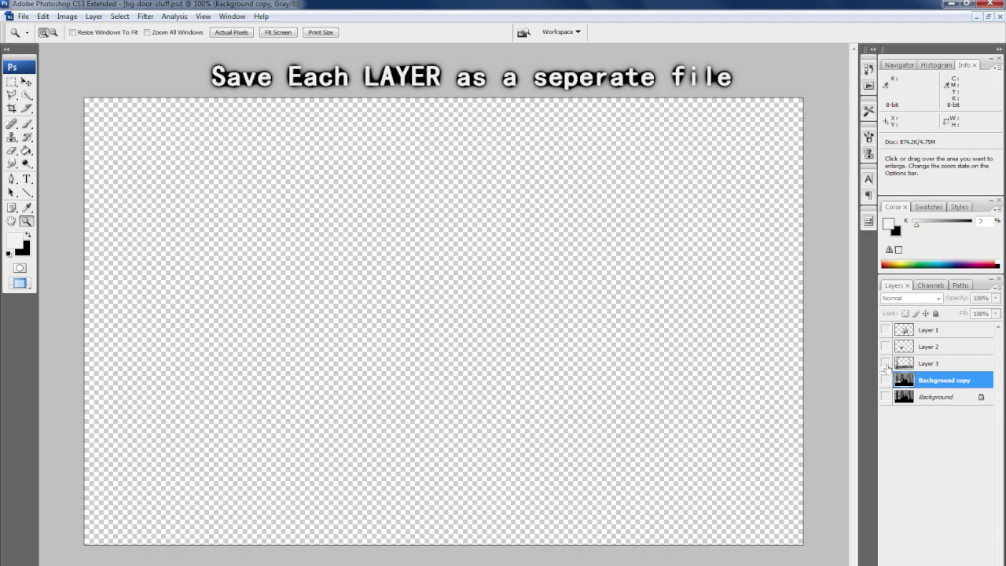
{"action": "left_click", "coordinate": [885, 363]}
{"action": "left_click", "coordinate": [885, 346]}
{"action": "left_click", "coordinate": [885, 345]}
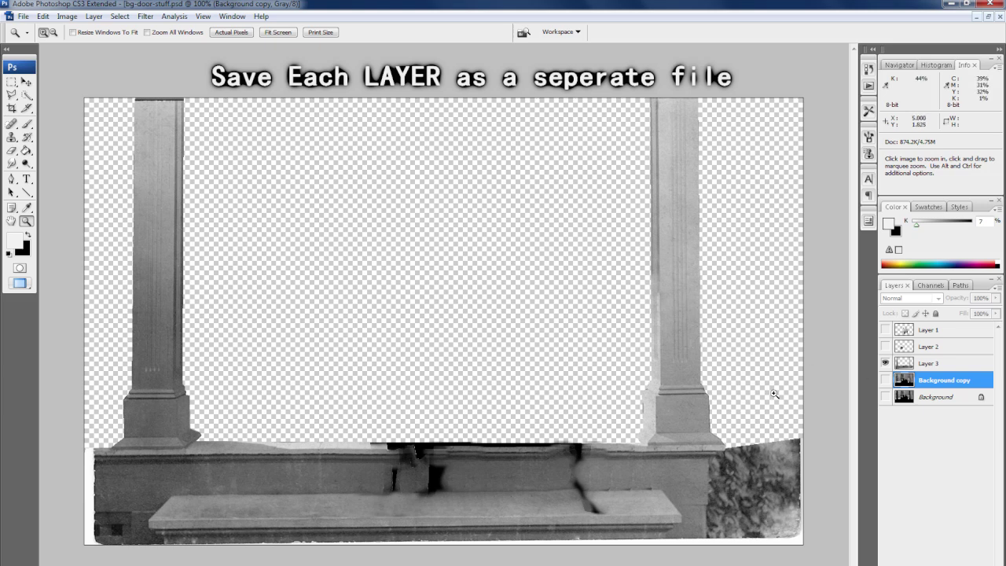
{"action": "left_click", "coordinate": [885, 363]}
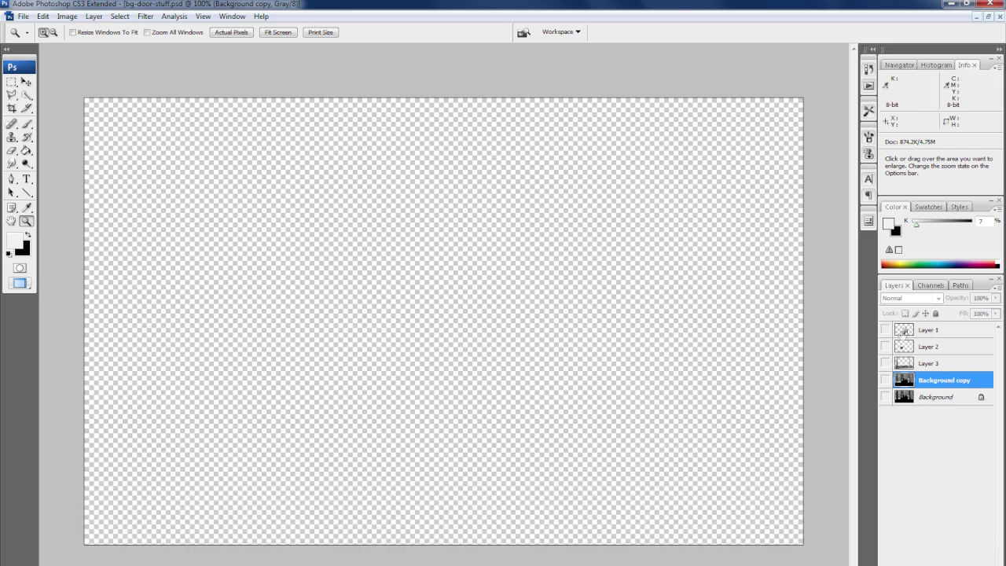
Import bg-door-stuff, dog, front and kids PSDs and build a six-second bg-door-stuff composition
{"action": "left_click_drag", "start_coordinate": [886, 330], "coordinate": [886, 381]}
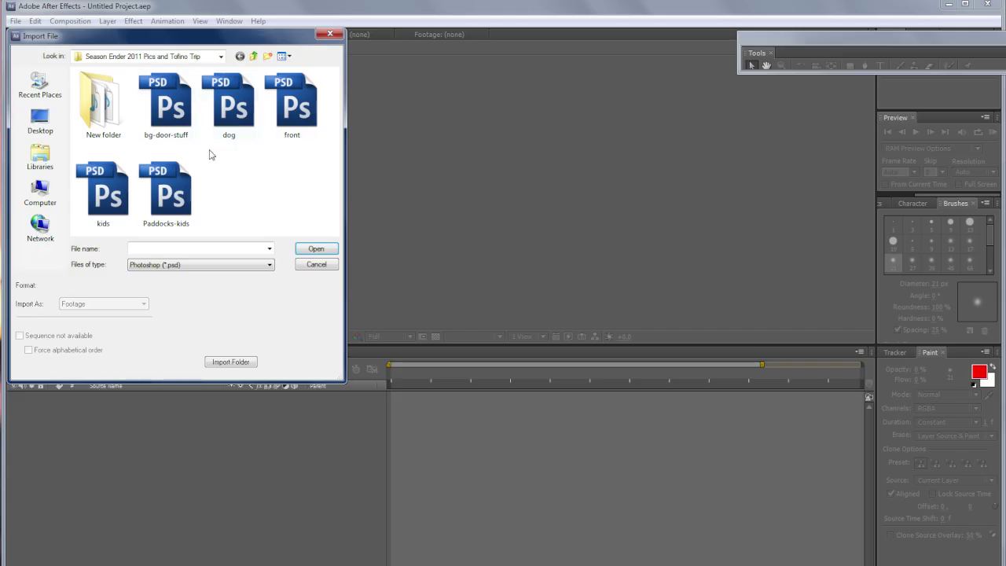
{"action": "left_click", "coordinate": [167, 103]}
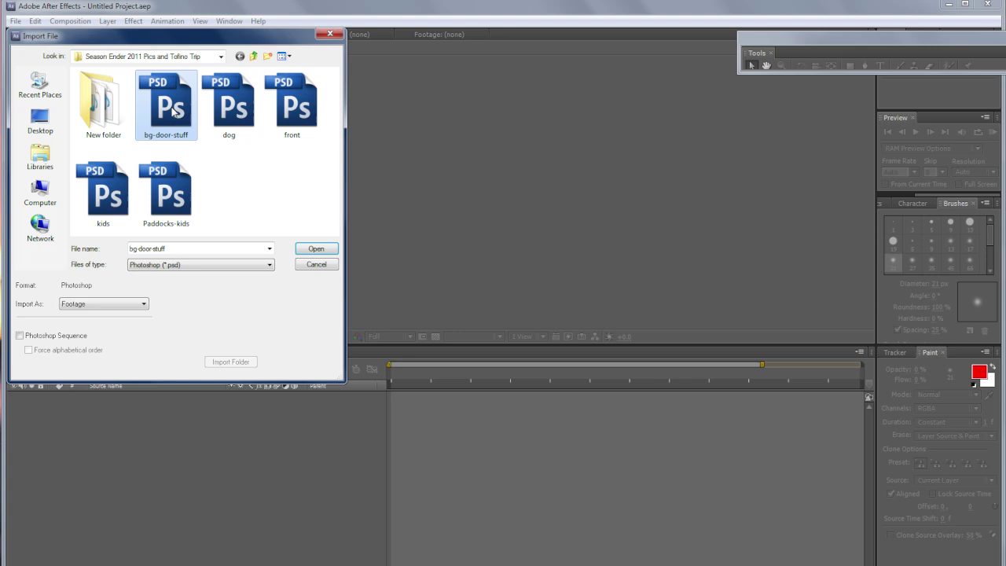
{"action": "left_click", "coordinate": [248, 120], "text": "ctrl"}
{"action": "left_click", "coordinate": [303, 115], "text": "ctrl"}
{"action": "left_click", "coordinate": [102, 193], "text": "ctrl"}
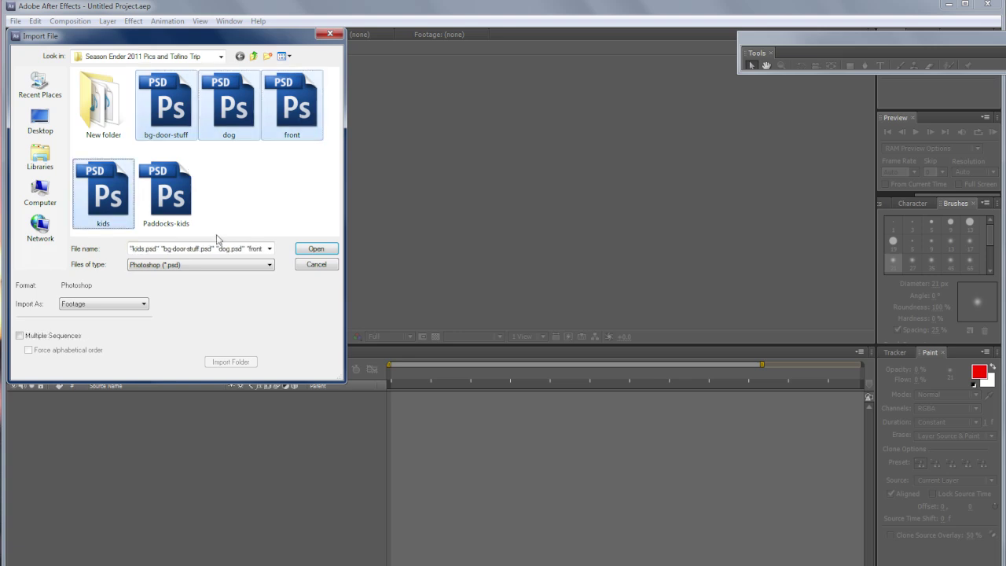
{"action": "left_click", "coordinate": [314, 249]}
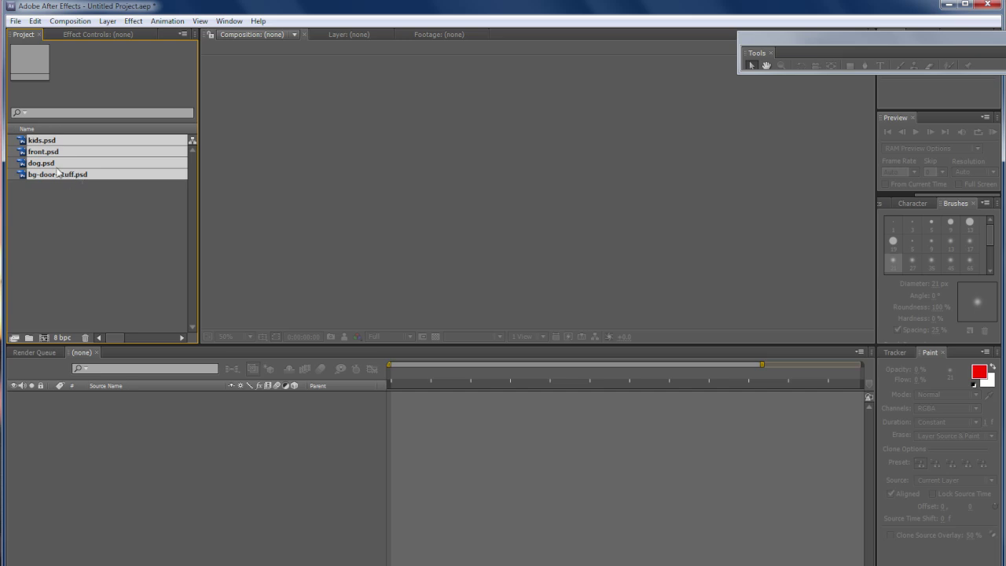
{"action": "left_click_drag", "start_coordinate": [63, 167], "coordinate": [289, 351]}
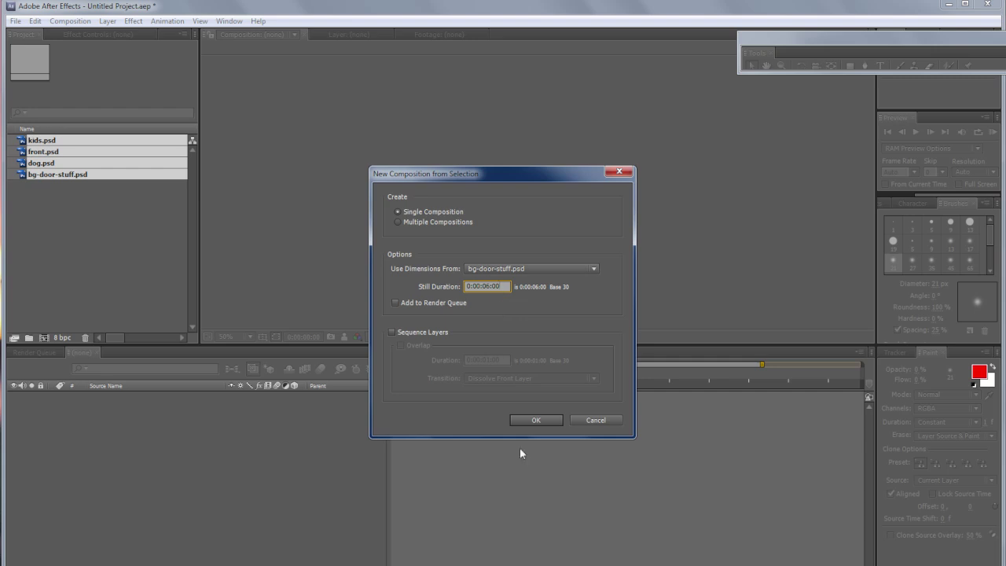
{"action": "left_click", "coordinate": [535, 421]}
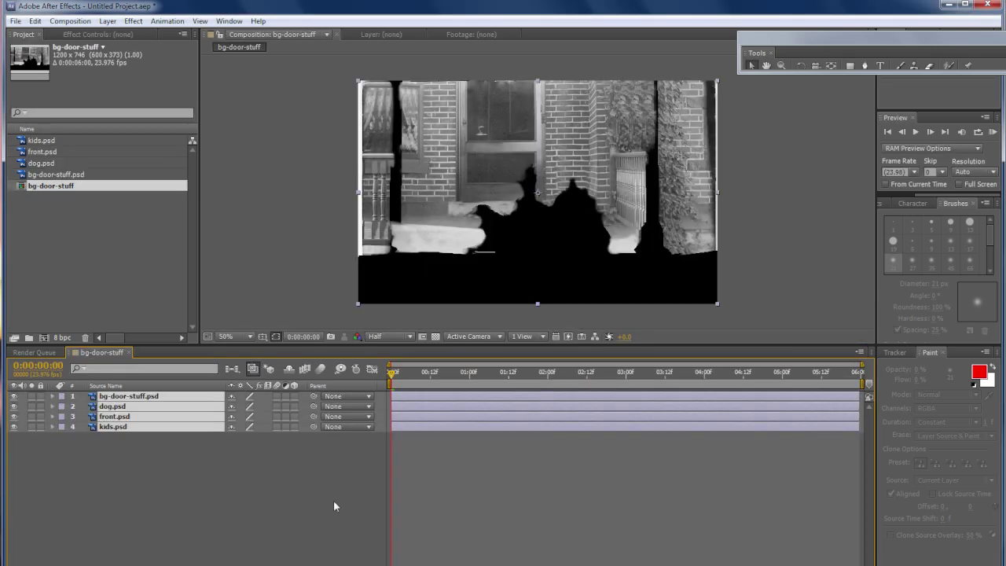
Move bg-door-stuff.psd to the bottom of the layer stack
{"action": "left_click", "coordinate": [185, 457]}
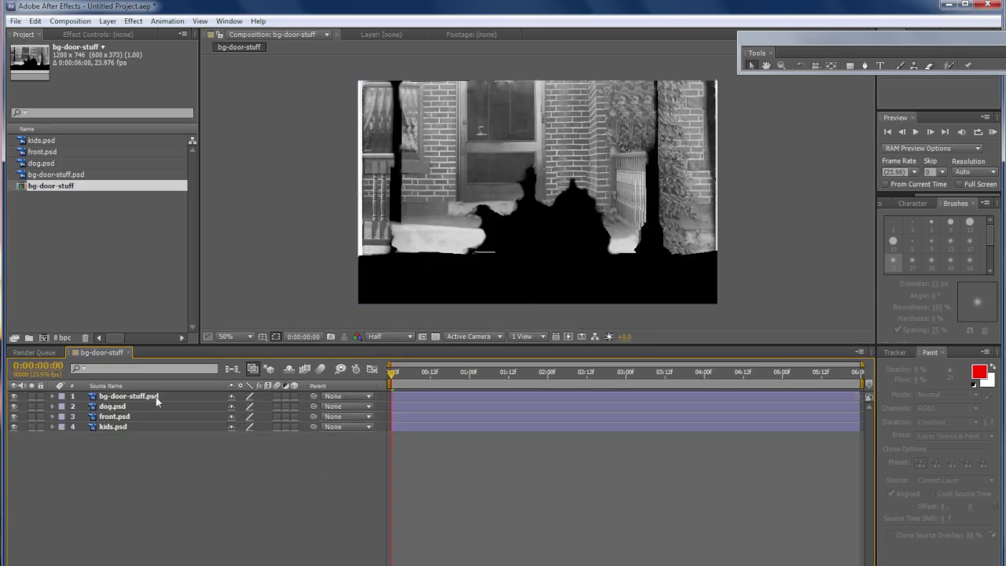
{"action": "left_click", "coordinate": [180, 401]}
{"action": "left_click", "coordinate": [145, 427]}
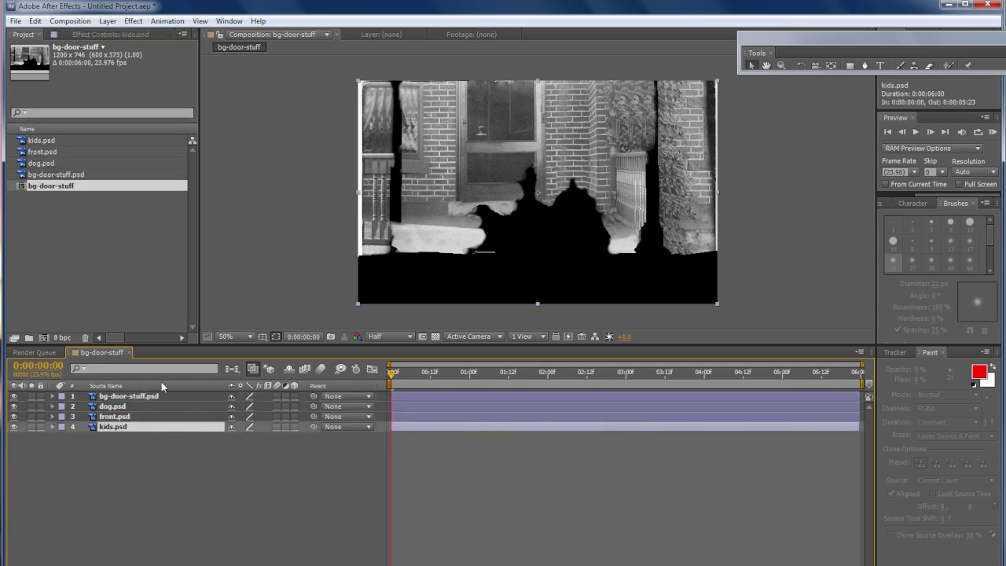
{"action": "left_click", "coordinate": [145, 396]}
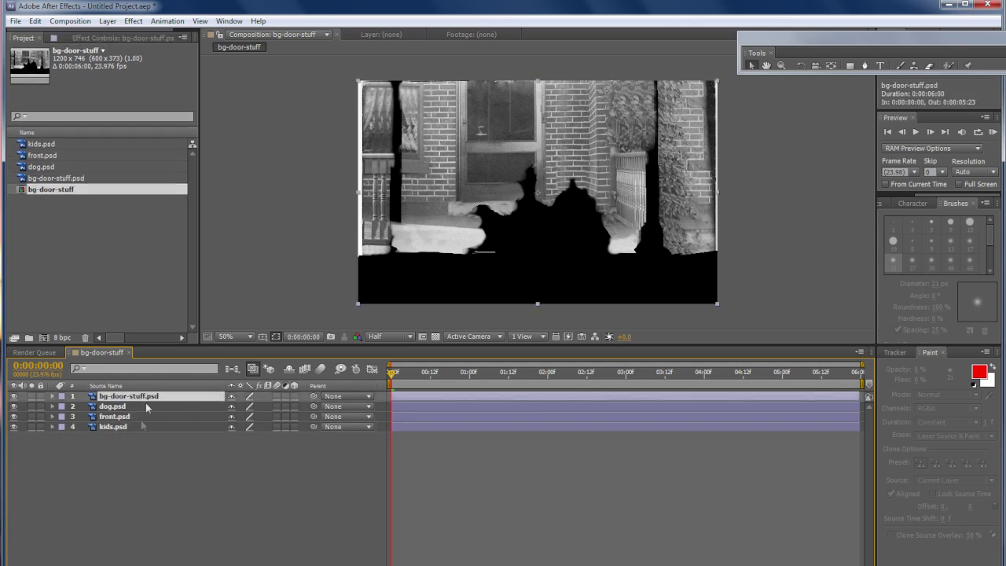
{"action": "left_click", "coordinate": [333, 295]}
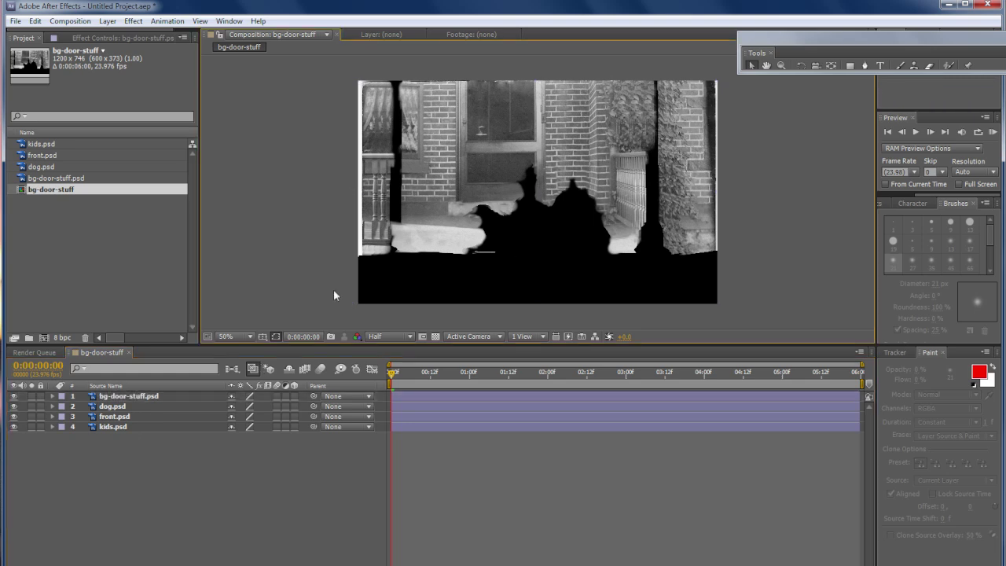
{"action": "left_click", "coordinate": [153, 397]}
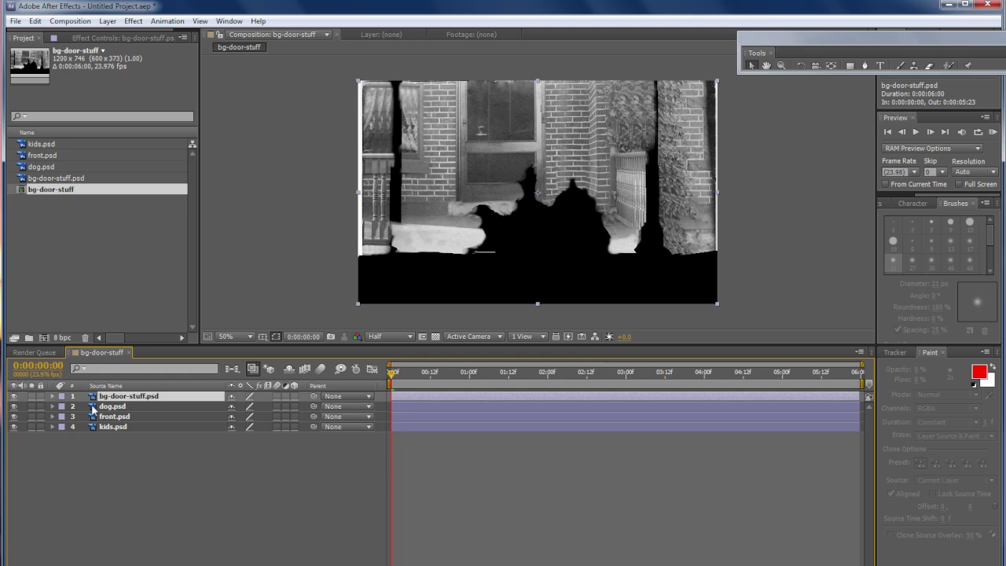
{"action": "left_click_drag", "start_coordinate": [167, 403], "coordinate": [169, 445]}
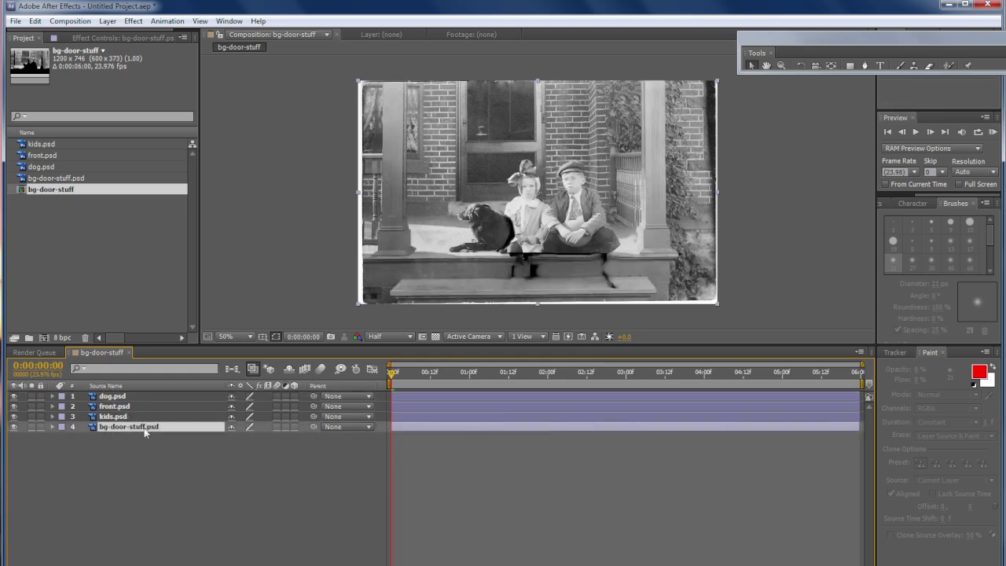
Put kids.psd on top and dog.psd below front.psd, briefly soloing front.psd to check it
{"action": "left_click", "coordinate": [176, 417]}
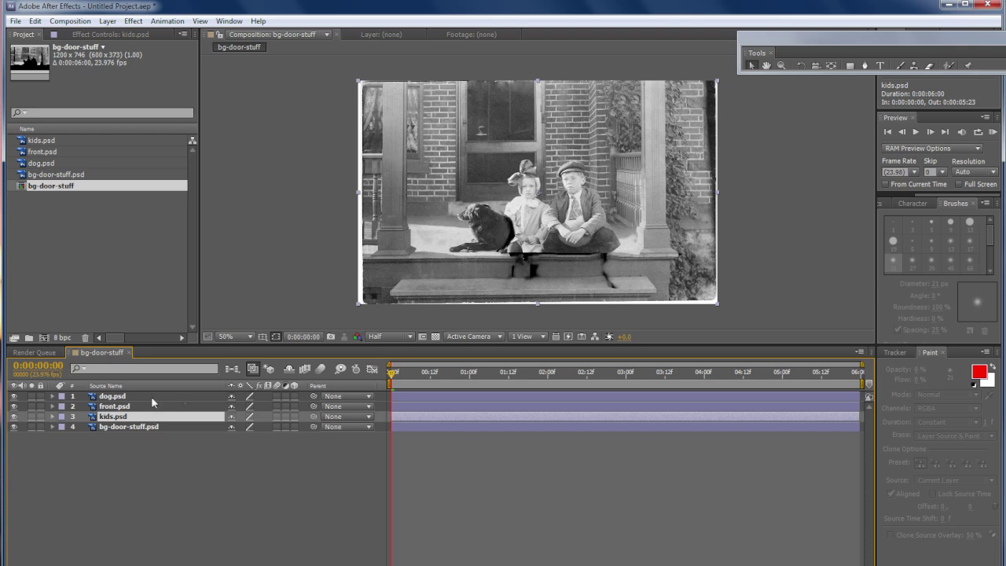
{"action": "left_click_drag", "start_coordinate": [152, 402], "coordinate": [169, 389]}
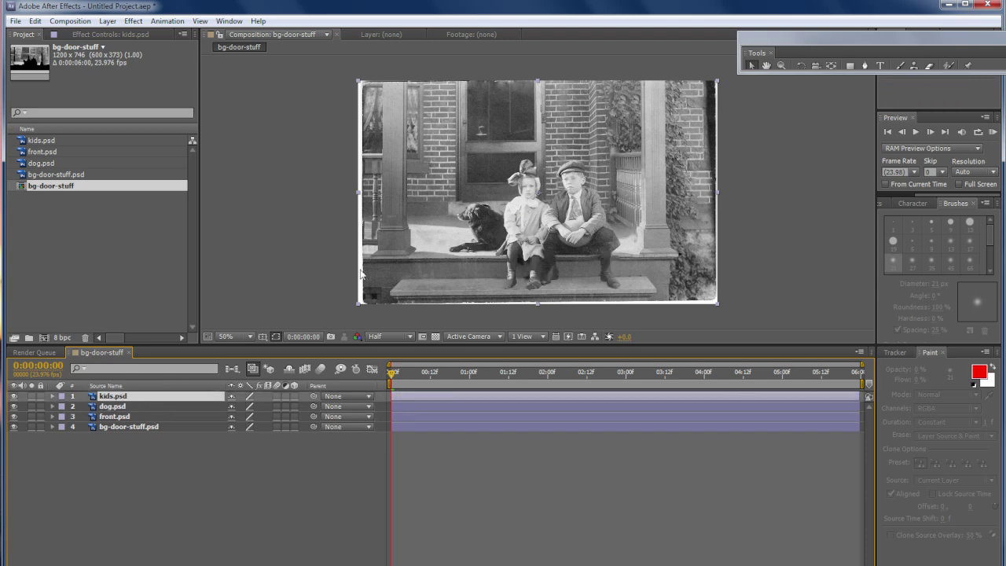
{"action": "left_click", "coordinate": [148, 405]}
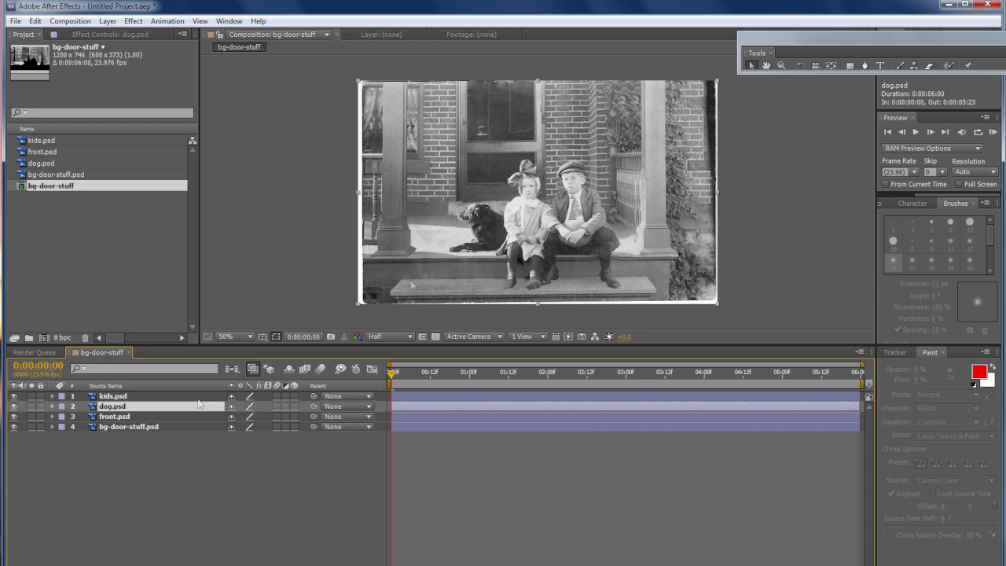
{"action": "left_click", "coordinate": [118, 417]}
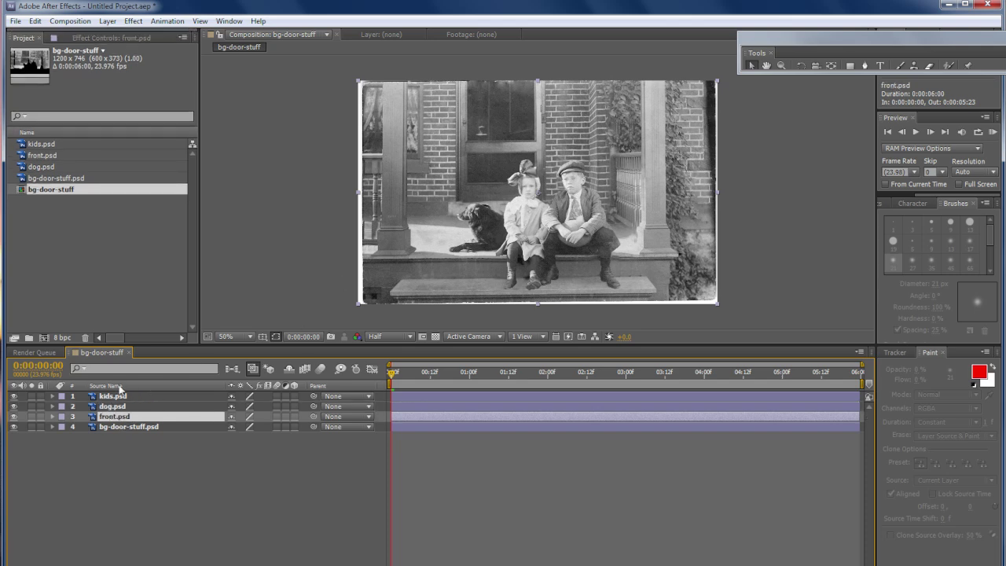
{"action": "left_click", "coordinate": [32, 417]}
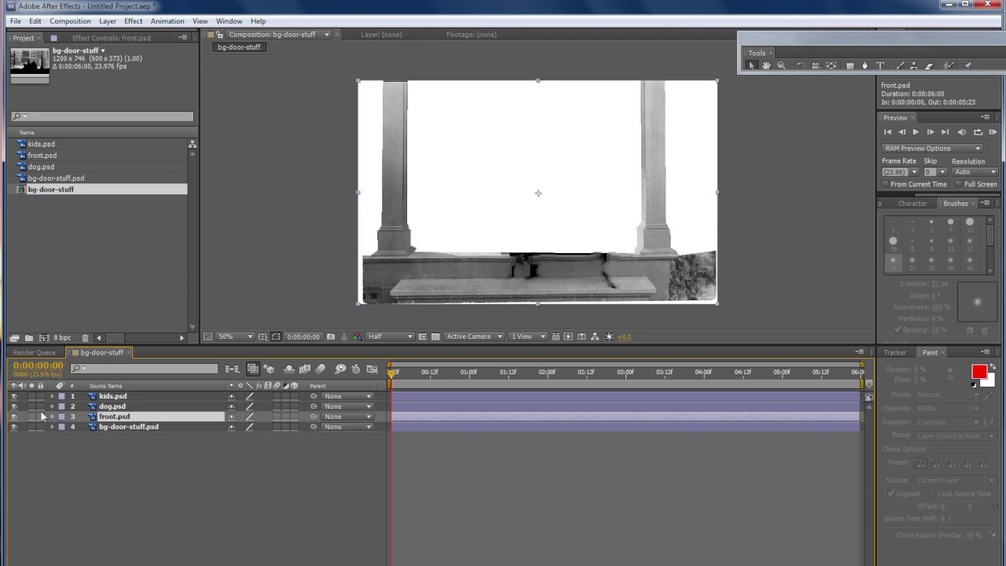
{"action": "left_click", "coordinate": [32, 418]}
{"action": "left_click", "coordinate": [133, 404]}
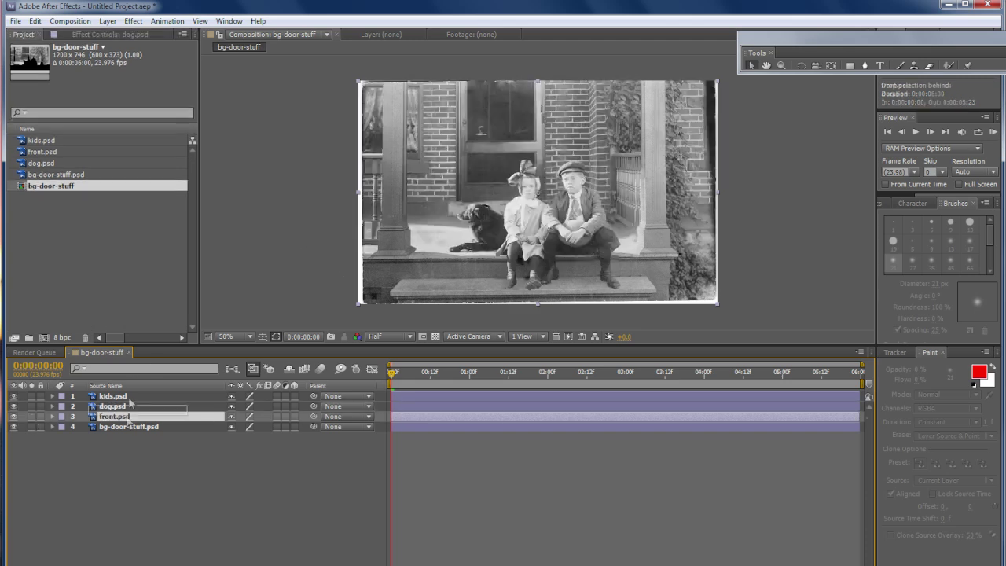
{"action": "left_click_drag", "start_coordinate": [133, 404], "coordinate": [132, 404]}
{"action": "left_click", "coordinate": [186, 426]}
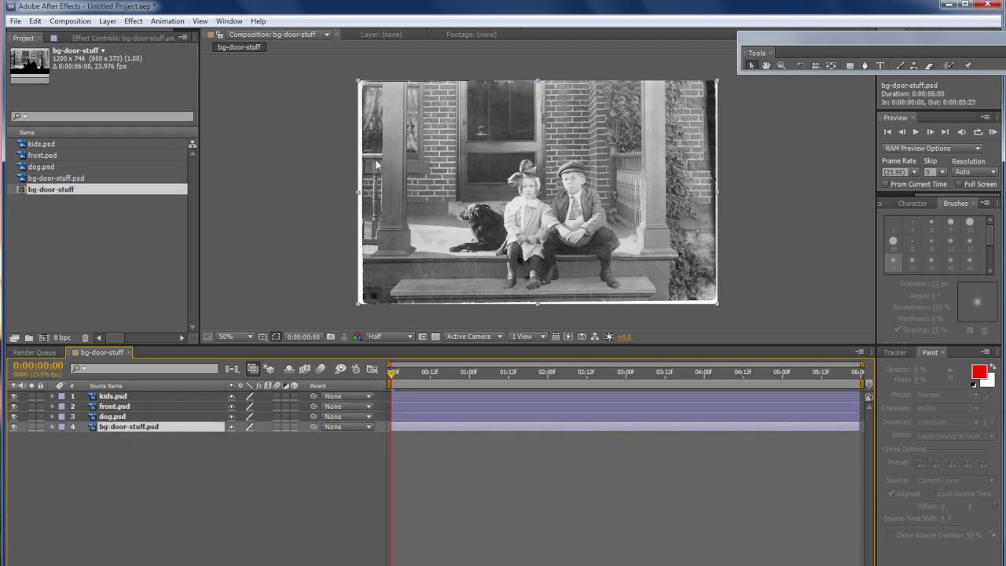
{"action": "left_click", "coordinate": [236, 472]}
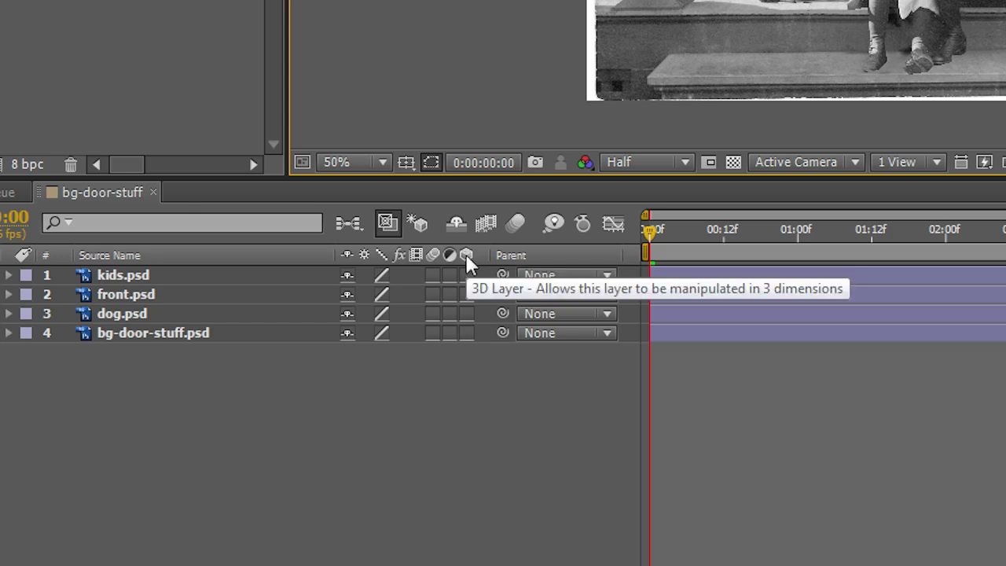
Turn on the 3D Layer switch for kids, front, dog and bg-door-stuff
{"action": "left_click_drag", "start_coordinate": [469, 282], "coordinate": [469, 321]}
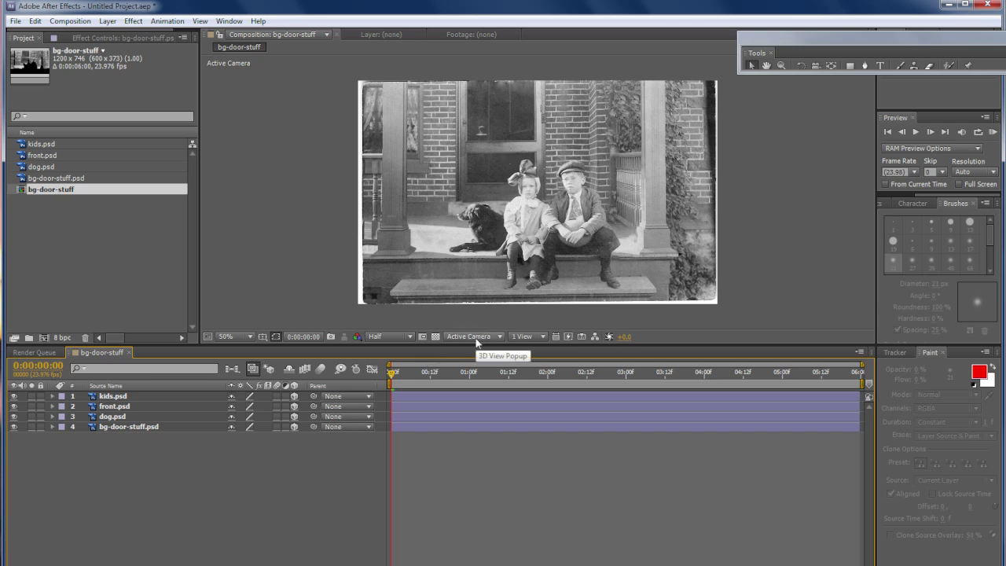
Change the Composition panel's 3D view from Active Camera to Top
{"action": "left_click", "coordinate": [473, 336]}
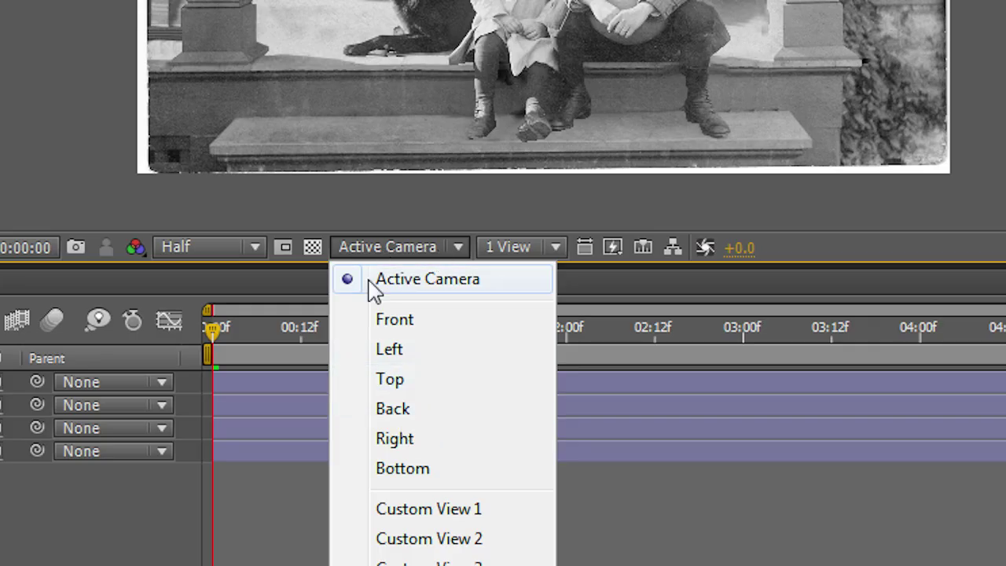
{"action": "left_click", "coordinate": [407, 282]}
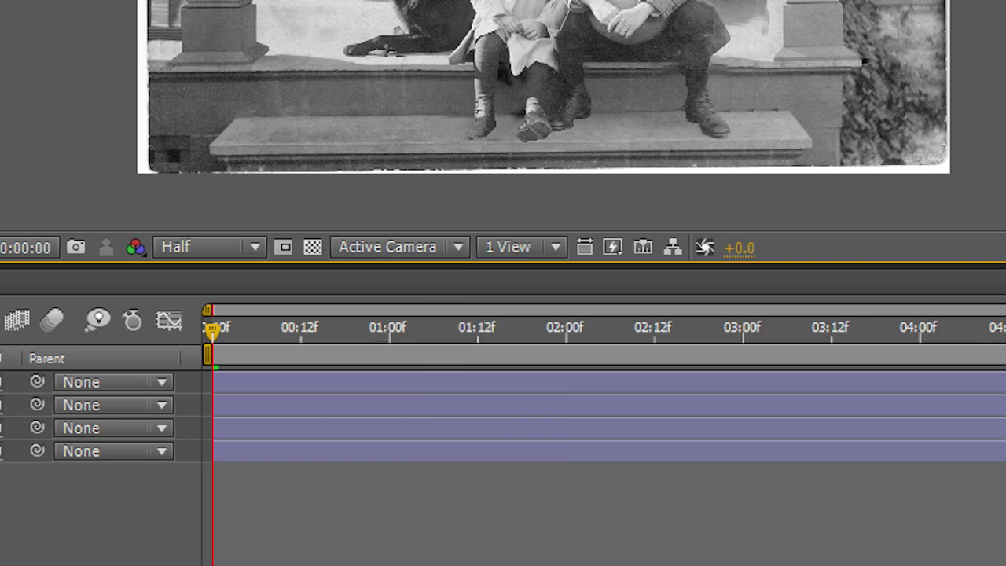
{"action": "left_click", "coordinate": [426, 250]}
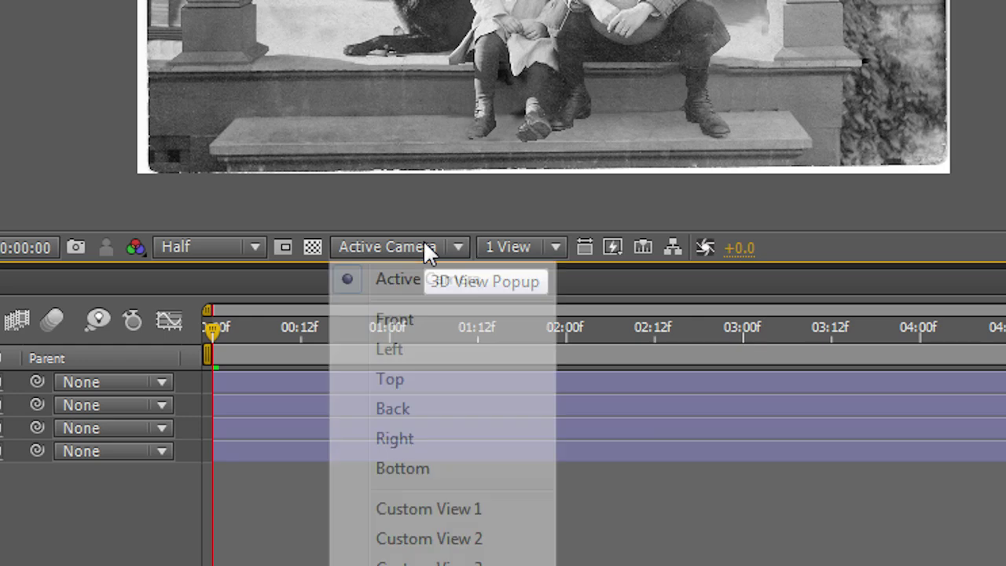
{"action": "left_click", "coordinate": [437, 380]}
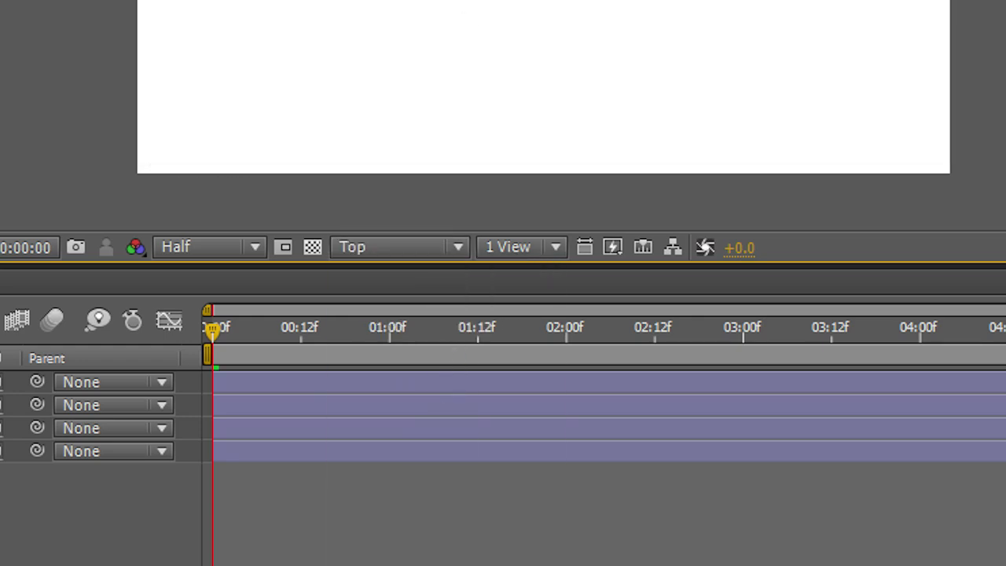
{"action": "left_click", "coordinate": [129, 426]}
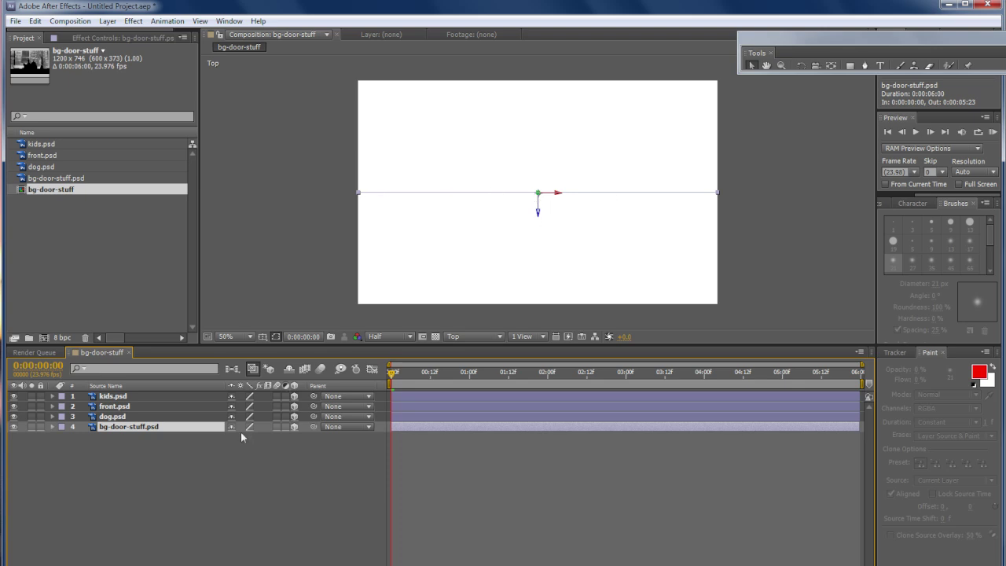
Nudge kids.psd and front.psd forward and dog.psd slightly back in depth
{"action": "left_click", "coordinate": [167, 395]}
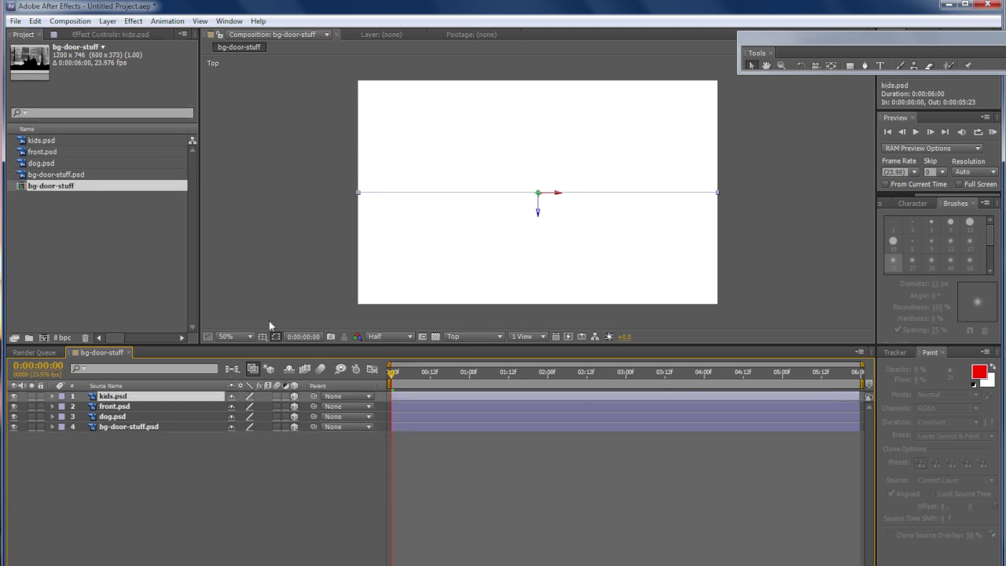
{"action": "left_click", "coordinate": [124, 404]}
{"action": "left_click", "coordinate": [126, 397]}
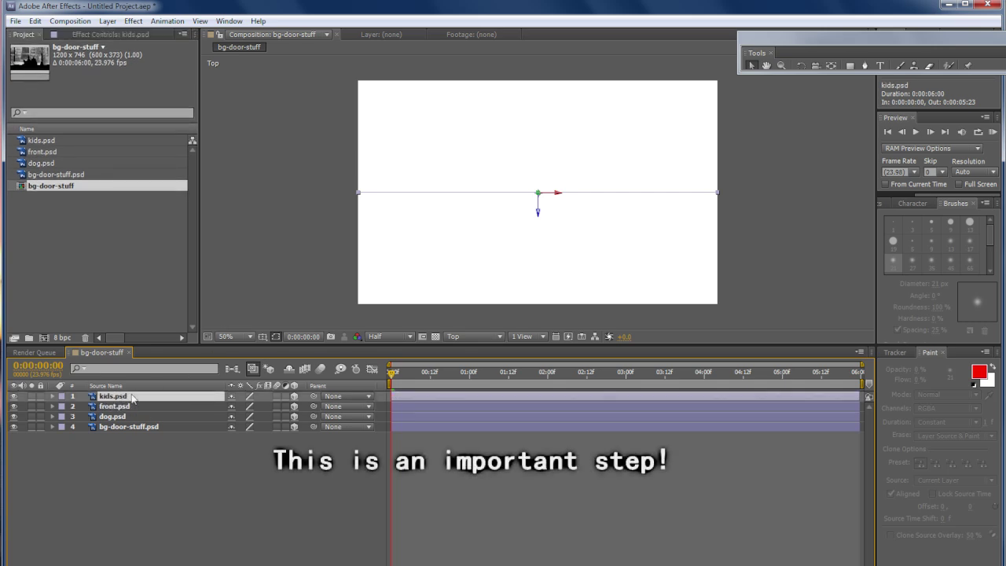
{"action": "key", "text": "Down"}
{"action": "key", "text": "Down"}
{"action": "key", "text": "Down"}
{"action": "key", "text": "Down"}
{"action": "key", "text": "Down"}
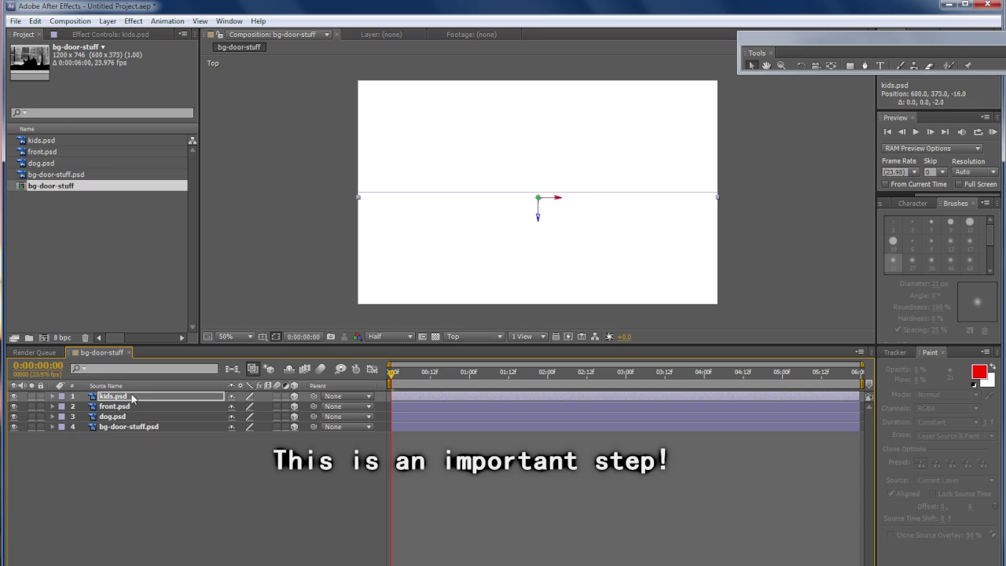
{"action": "key", "text": "Down"}
{"action": "key", "text": "Down"}
{"action": "left_click", "coordinate": [140, 406]}
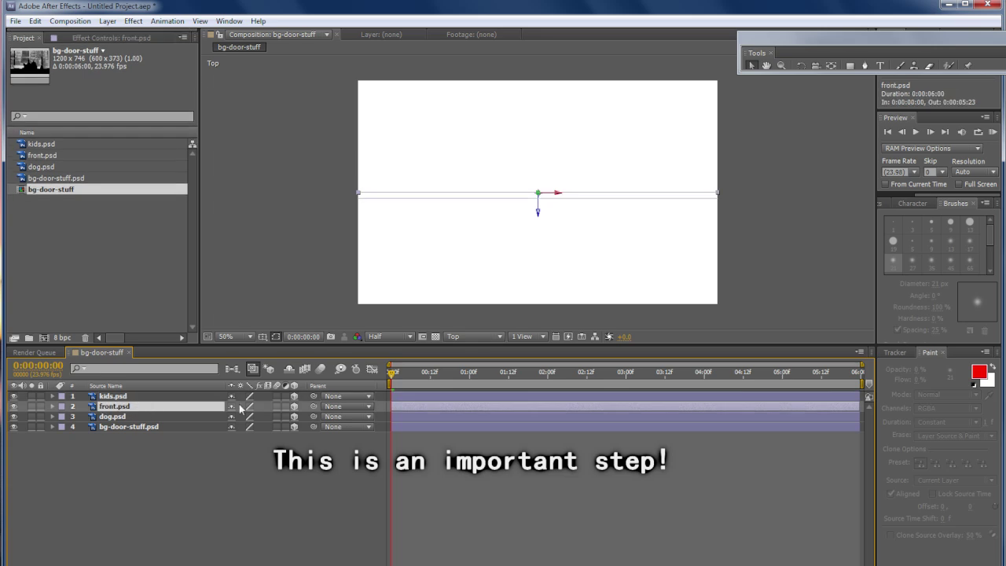
{"action": "key", "text": "Down"}
{"action": "key", "text": "Down"}
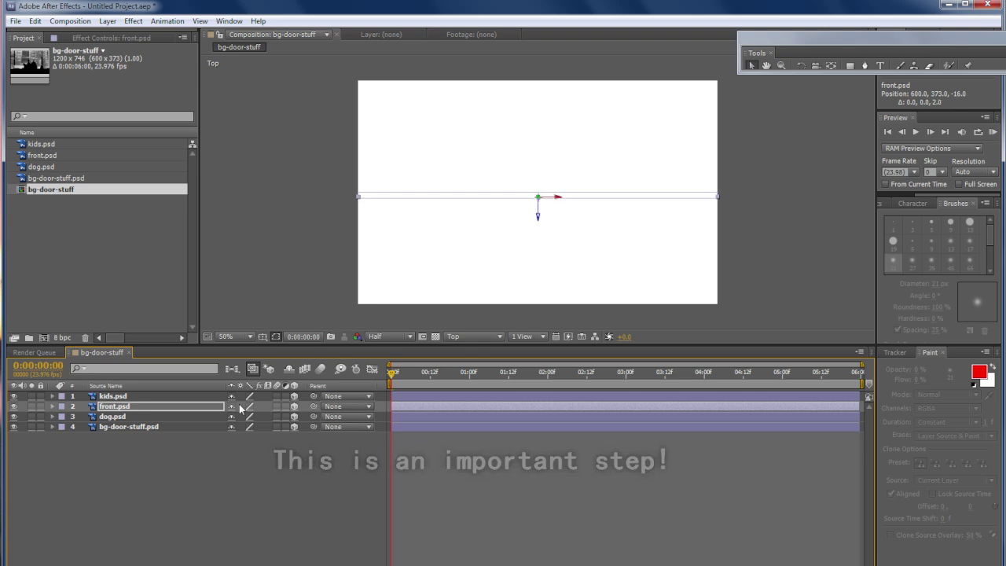
{"action": "key", "text": "Up"}
{"action": "key", "text": "Up"}
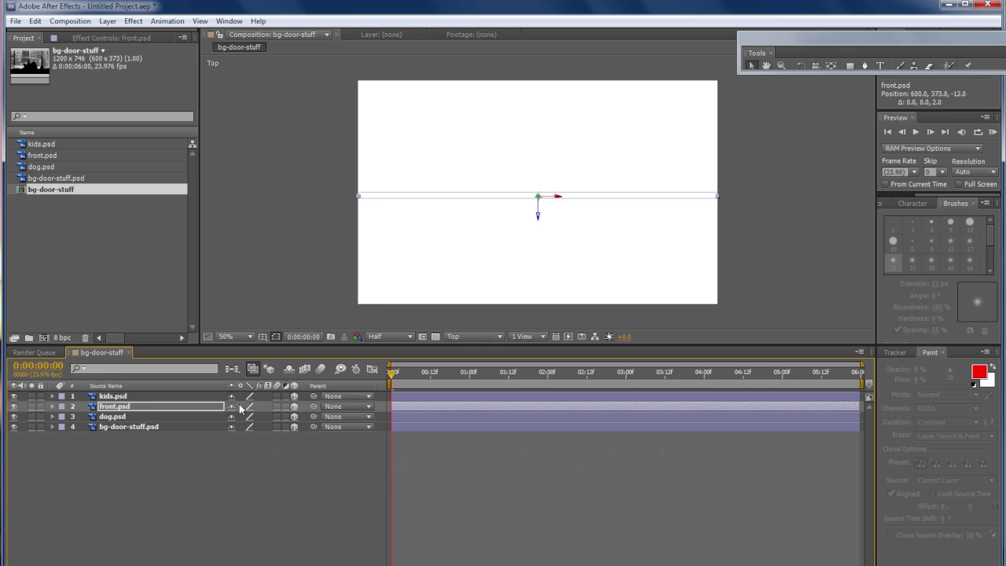
{"action": "left_click", "coordinate": [177, 417]}
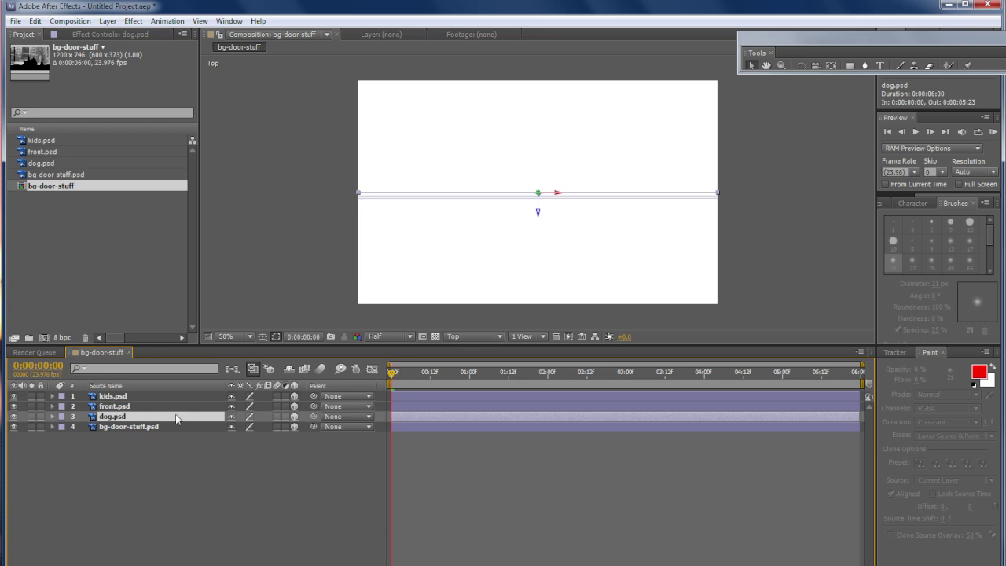
{"action": "key", "text": "Return"}
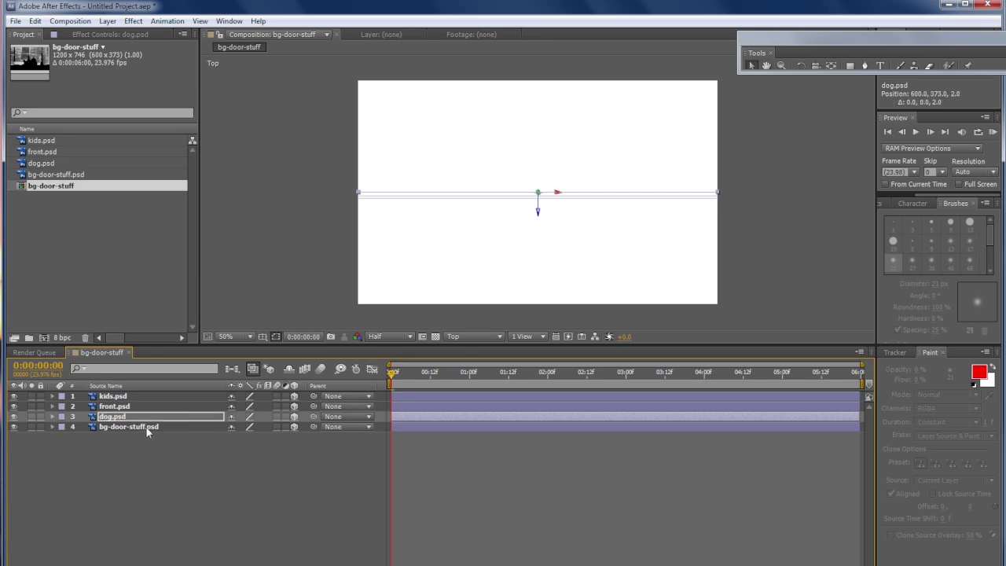
Push bg-door-stuff.psd back to Z 34 and solo it
{"action": "left_click", "coordinate": [147, 429]}
{"action": "key", "text": "Return"}
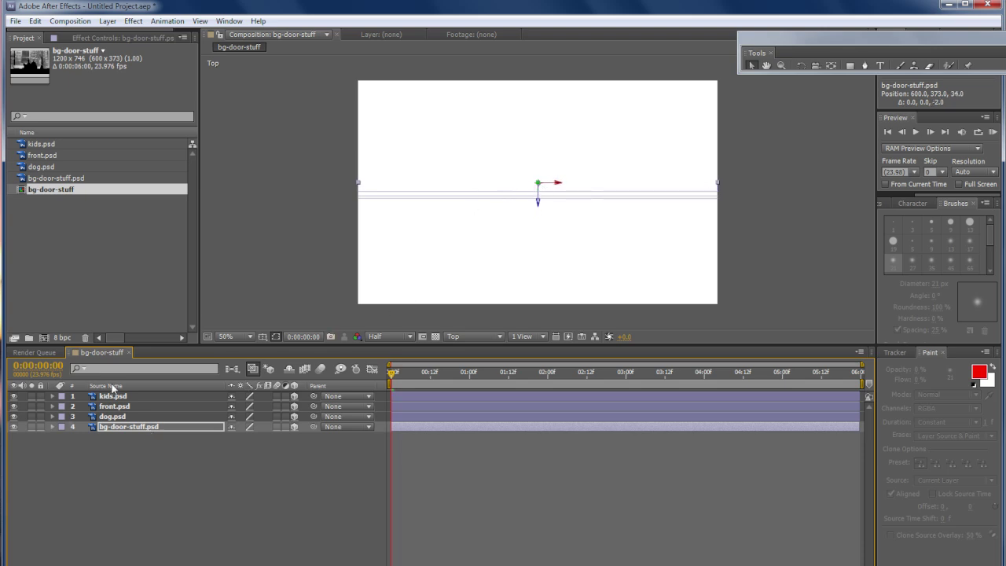
{"action": "key", "text": "Return"}
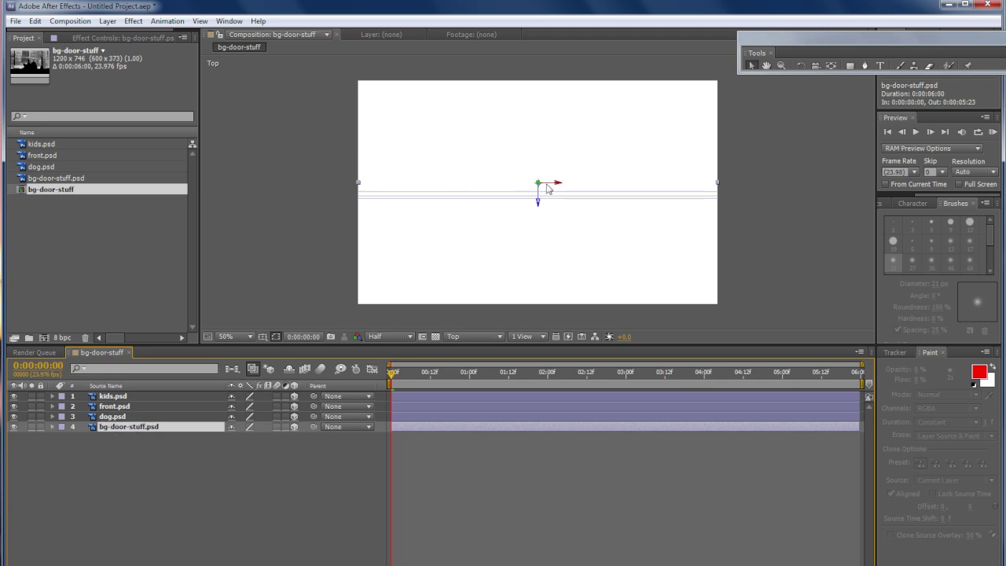
{"action": "left_click", "coordinate": [31, 427]}
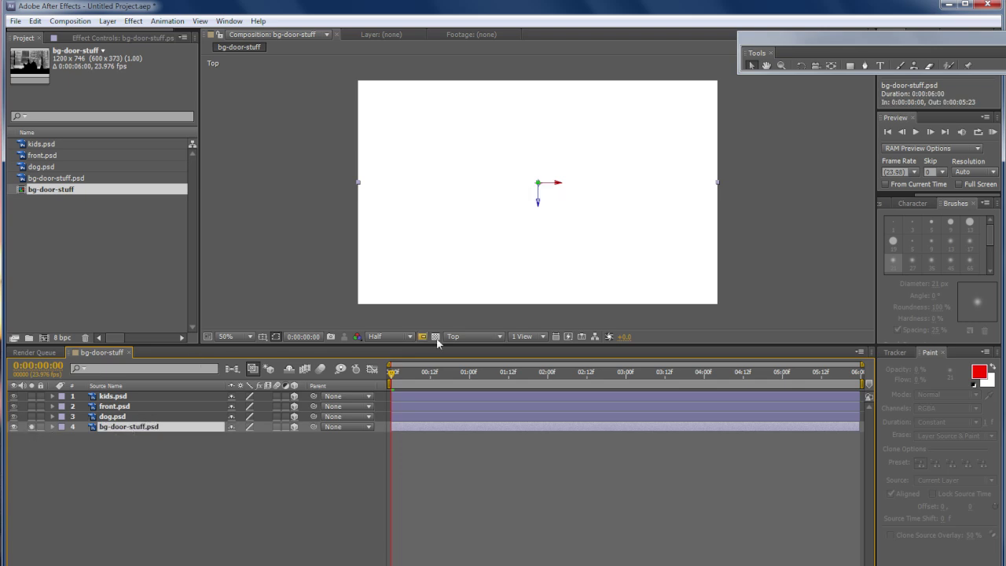
{"action": "left_click", "coordinate": [468, 337]}
Return to Active Camera view, unsolo the background, and solo-check the dog, porch and kids layers
{"action": "left_click", "coordinate": [475, 349]}
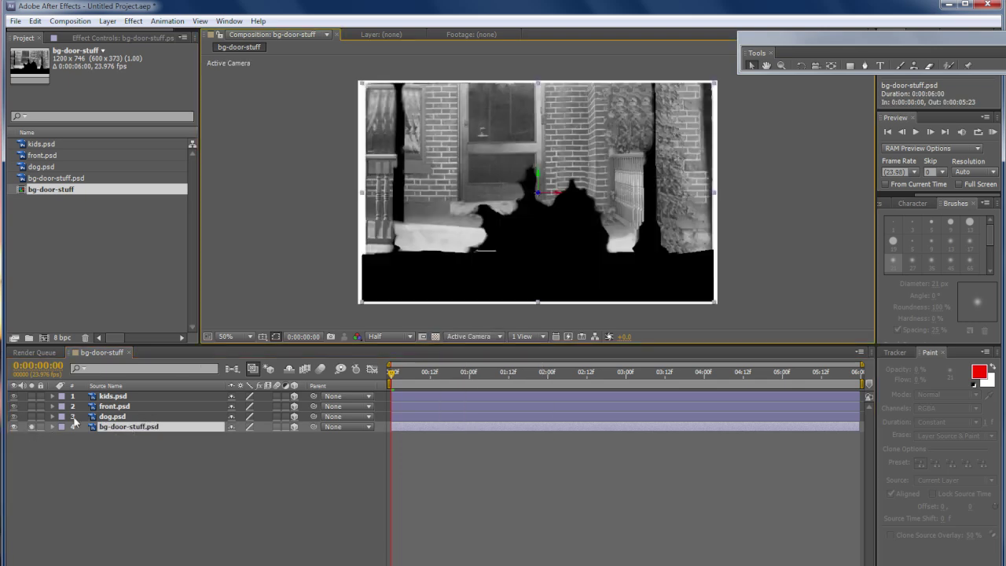
{"action": "left_click", "coordinate": [32, 426]}
{"action": "key", "text": "ctrl+Up"}
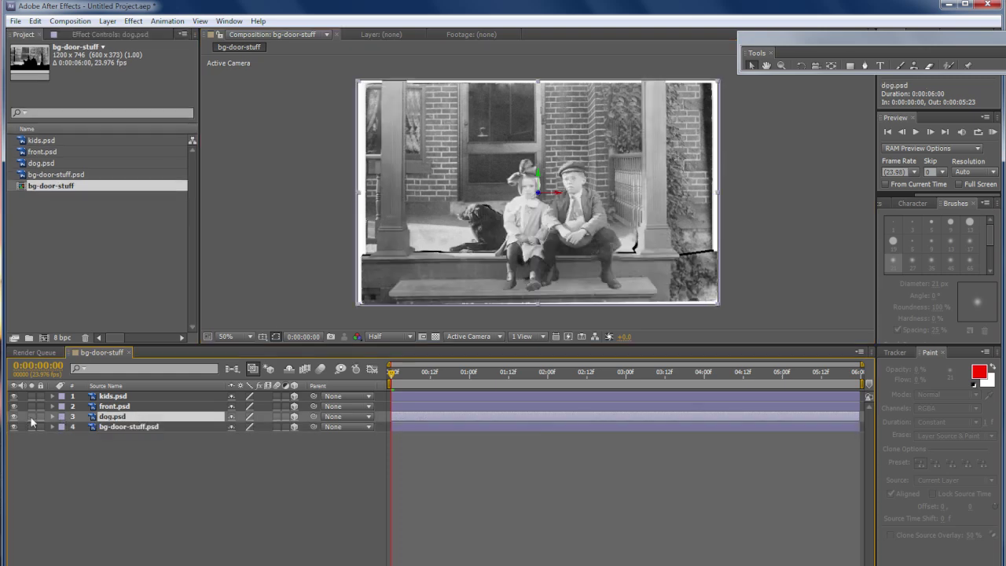
{"action": "left_click", "coordinate": [32, 417]}
{"action": "left_click", "coordinate": [33, 416]}
{"action": "key", "text": "ctrl+Up"}
{"action": "left_click", "coordinate": [31, 406]}
{"action": "left_click", "coordinate": [32, 407]}
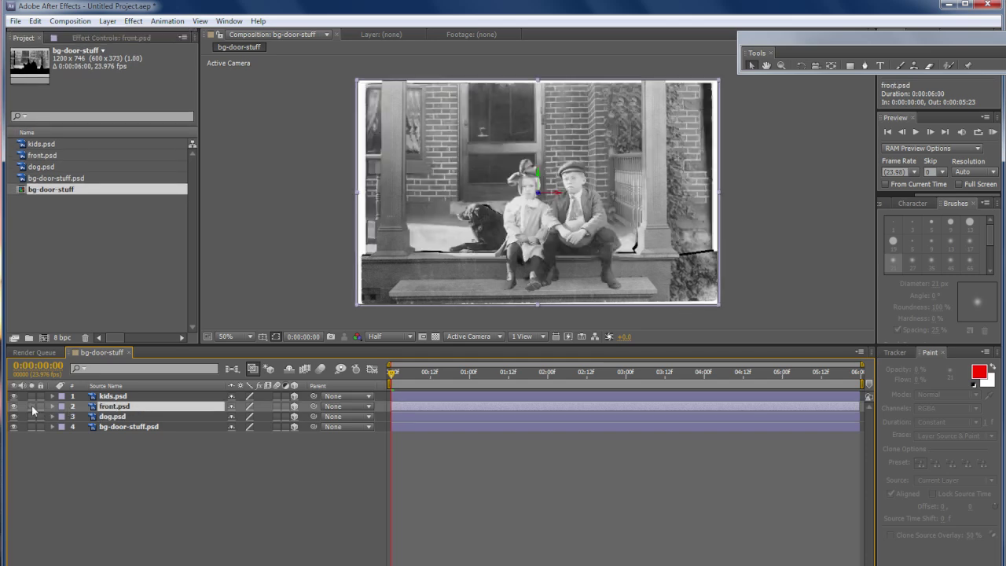
{"action": "left_click", "coordinate": [31, 396]}
{"action": "left_click", "coordinate": [32, 396]}
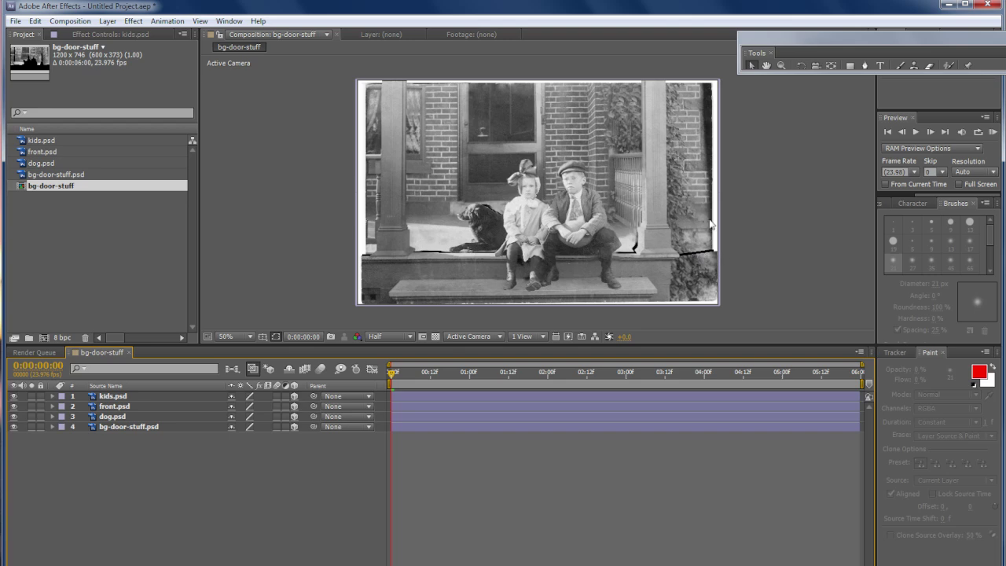
Select the background layer and toggle its visibility off and on to check it
{"action": "left_click", "coordinate": [642, 248]}
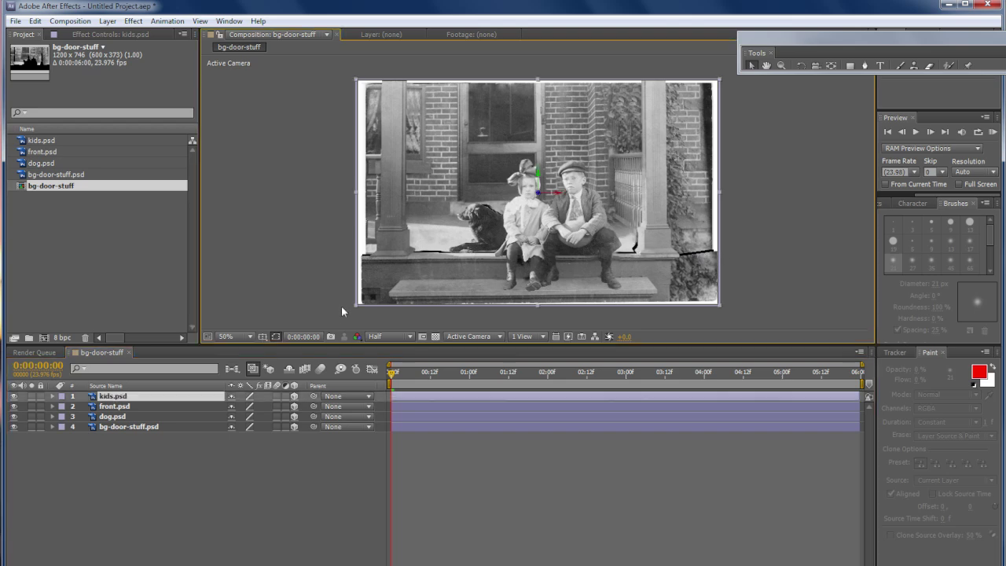
{"action": "left_click", "coordinate": [164, 426]}
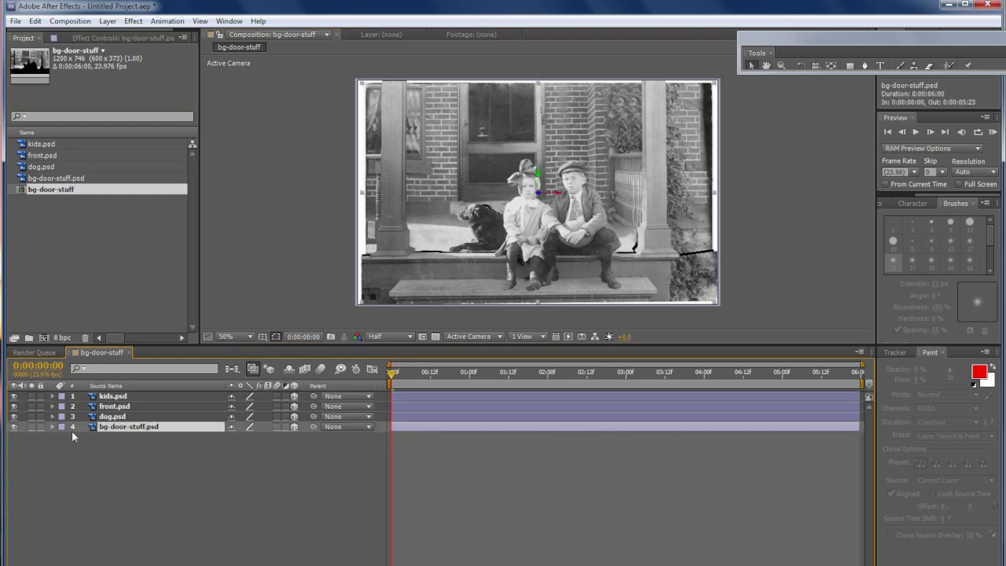
{"action": "left_click", "coordinate": [14, 427]}
{"action": "left_click", "coordinate": [14, 426]}
Reveal bg-door-stuff.psd's Transform and nudge its position to 608, 383, 34
{"action": "left_click", "coordinate": [170, 462]}
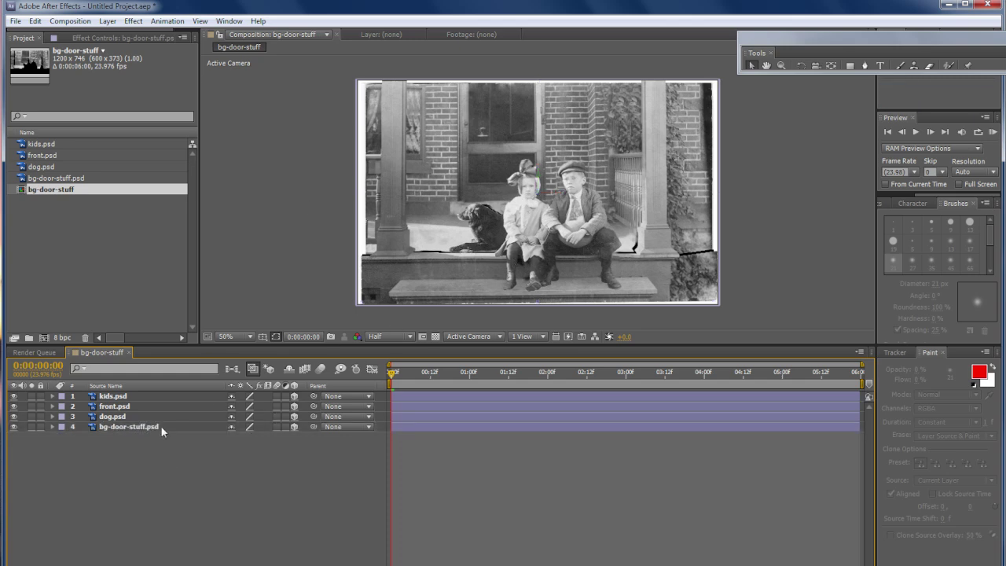
{"action": "left_click", "coordinate": [160, 425]}
{"action": "left_click", "coordinate": [51, 426]}
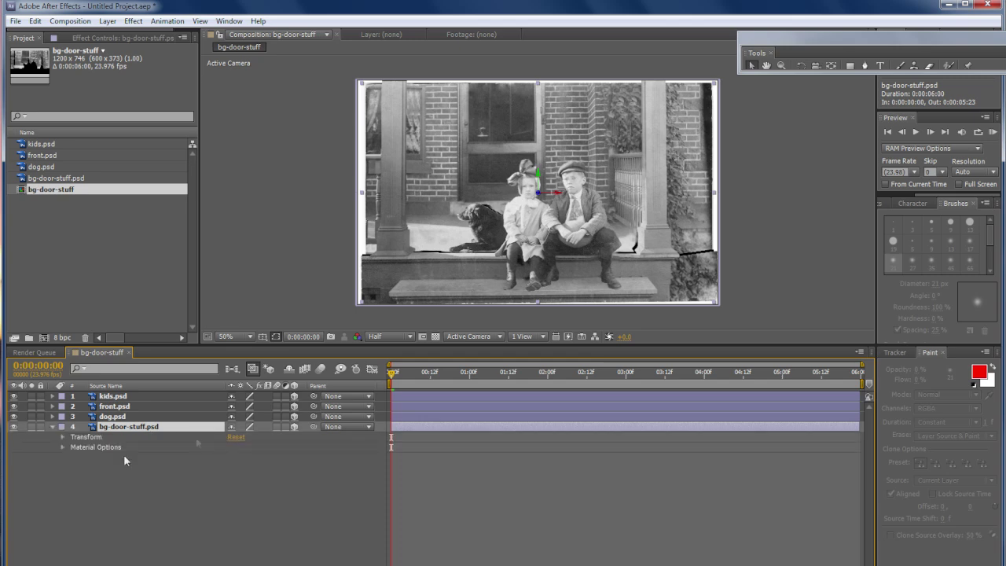
{"action": "left_click", "coordinate": [105, 438]}
{"action": "left_click", "coordinate": [63, 437]}
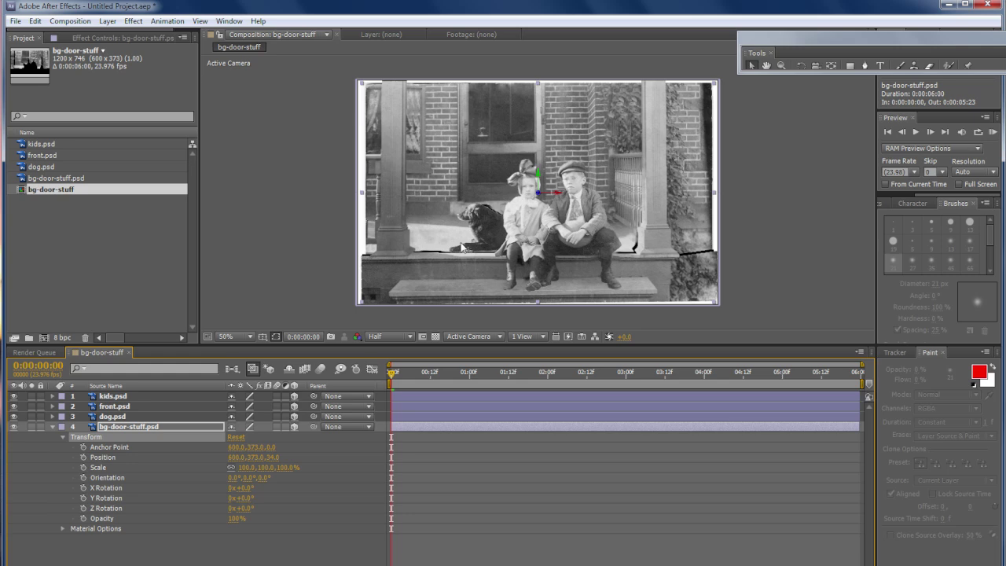
{"action": "key", "text": "Right"}
{"action": "key", "text": "Right"}
{"action": "key", "text": "Down"}
{"action": "key", "text": "Down"}
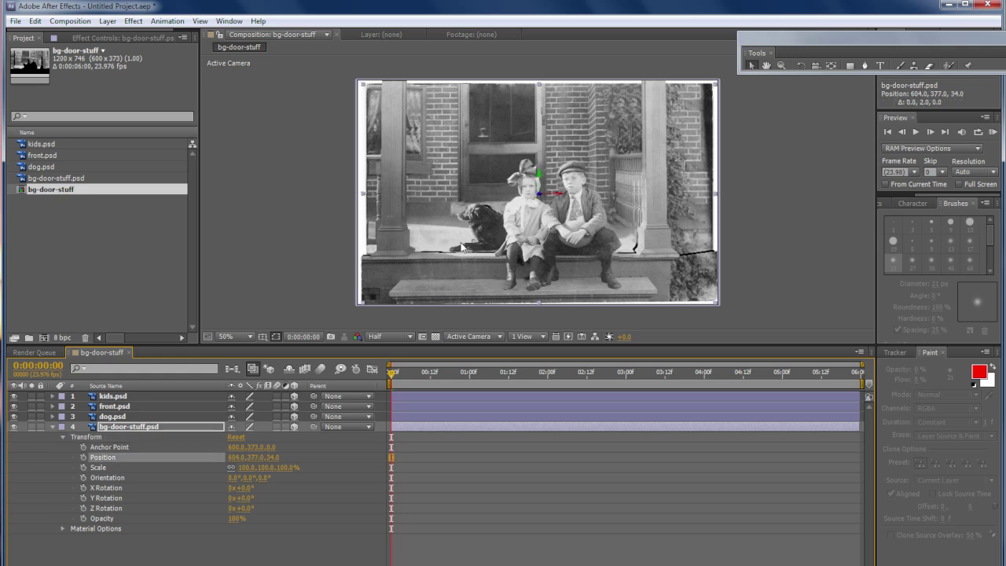
{"action": "key", "text": "Right"}
{"action": "key", "text": "Right"}
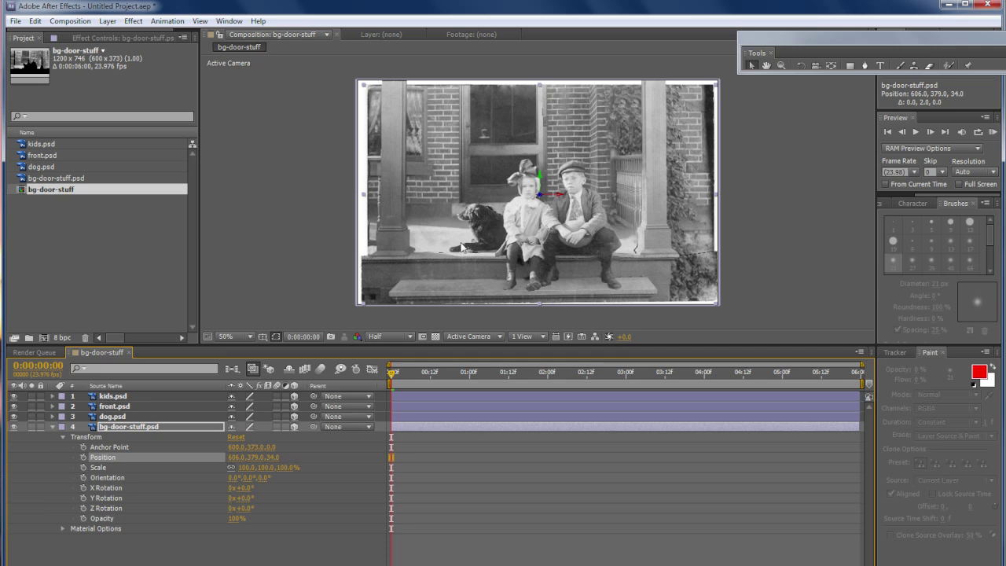
{"action": "key", "text": "Down"}
{"action": "key", "text": "Down"}
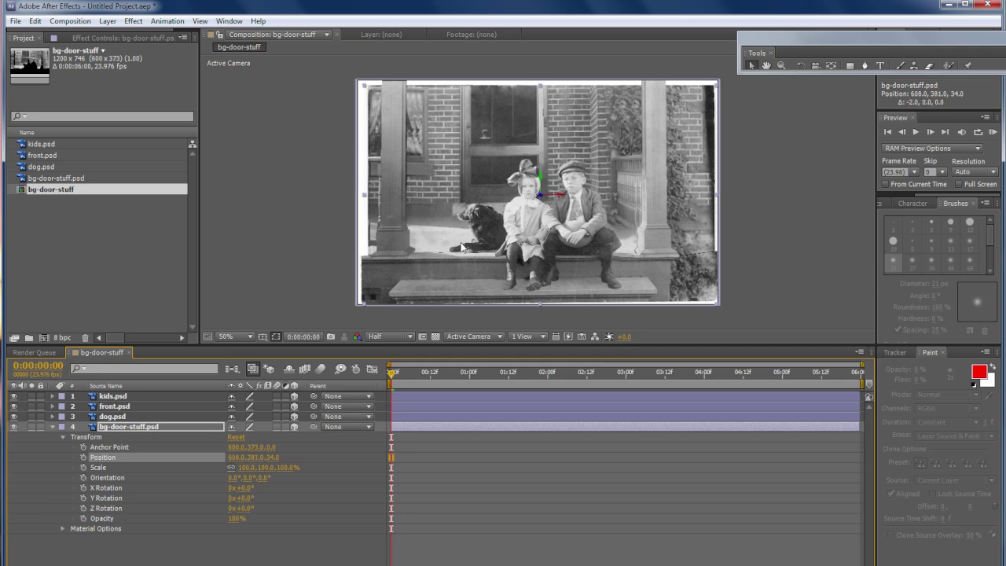
{"action": "key", "text": "Right"}
{"action": "key", "text": "Right"}
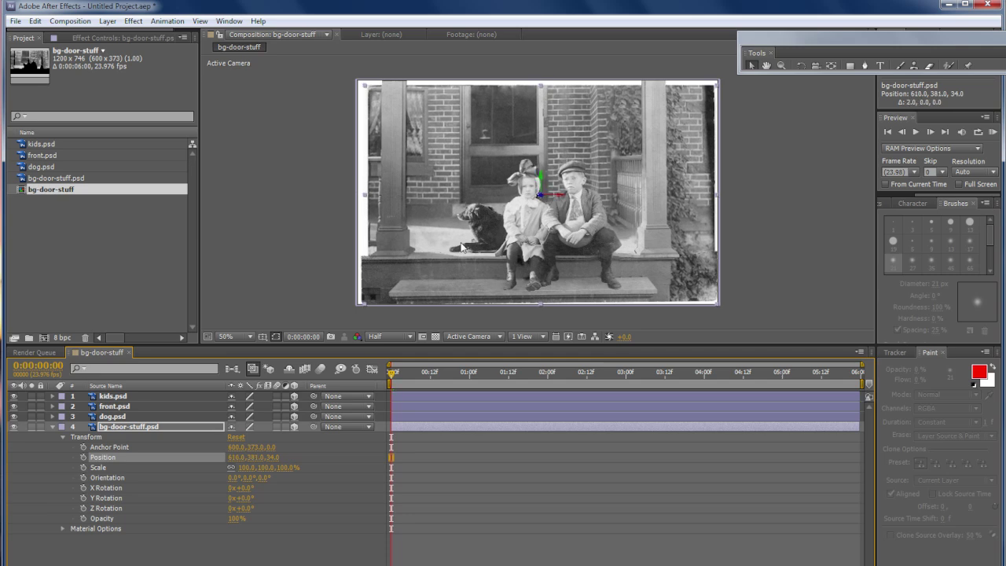
{"action": "key", "text": "Down"}
{"action": "key", "text": "Down"}
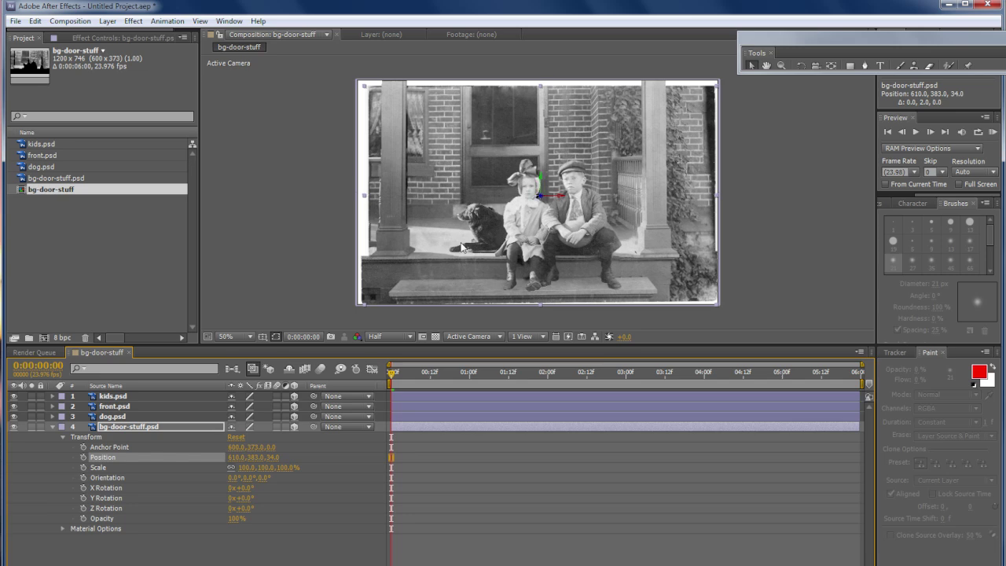
{"action": "key", "text": "Left"}
{"action": "key", "text": "Left"}
{"action": "key", "text": "Right"}
{"action": "key", "text": "Right"}
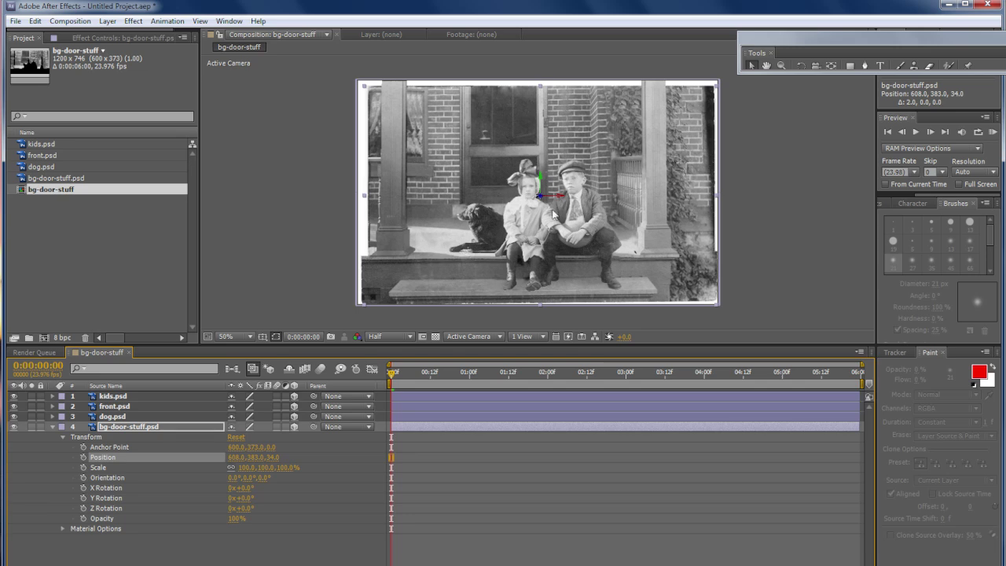
Toggle the viewer magnification between 50% and 100% and deselect the layer
{"action": "scroll", "coordinate": [607, 210], "scroll_direction": "up", "scroll_amount": 5}
{"action": "scroll", "coordinate": [609, 212], "scroll_direction": "down", "scroll_amount": 3}
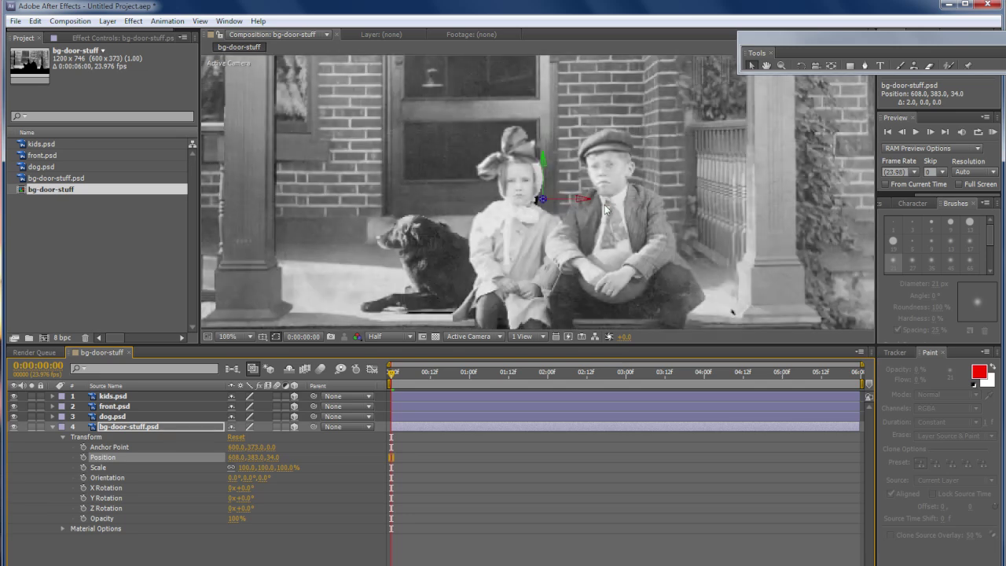
{"action": "key", "text": "comma"}
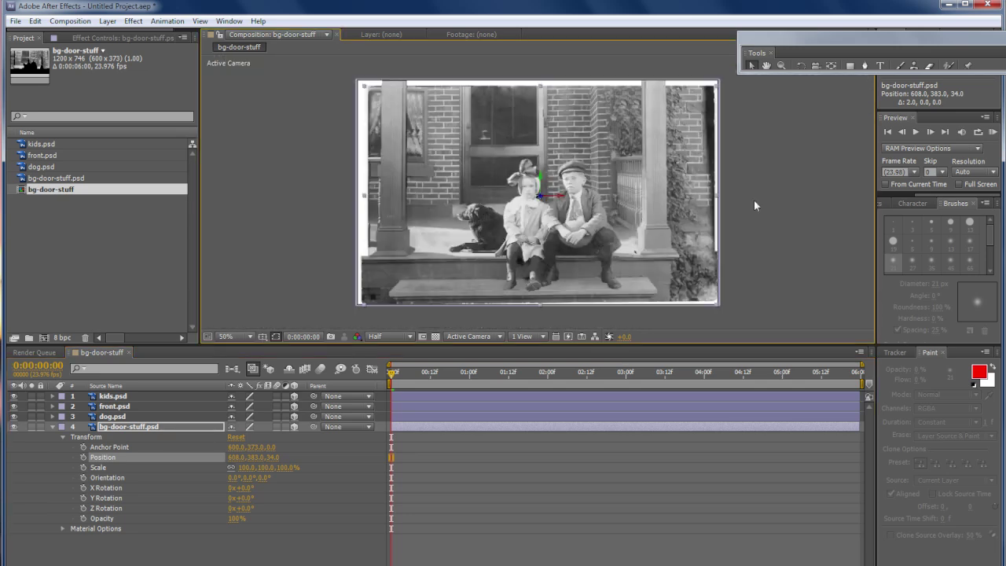
{"action": "left_click", "coordinate": [754, 206]}
{"action": "key", "text": "period"}
{"action": "key", "text": "period"}
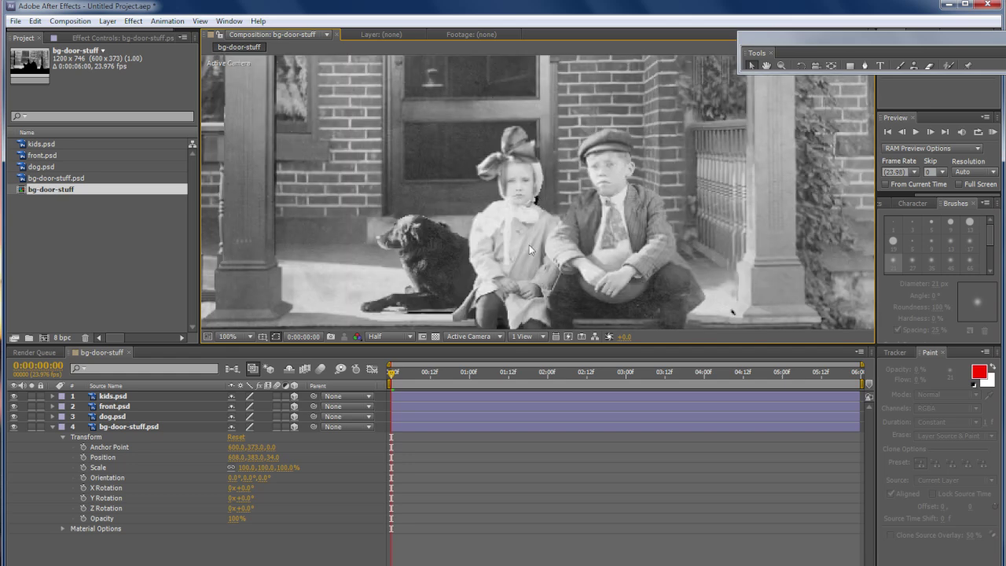
{"action": "key", "text": "comma"}
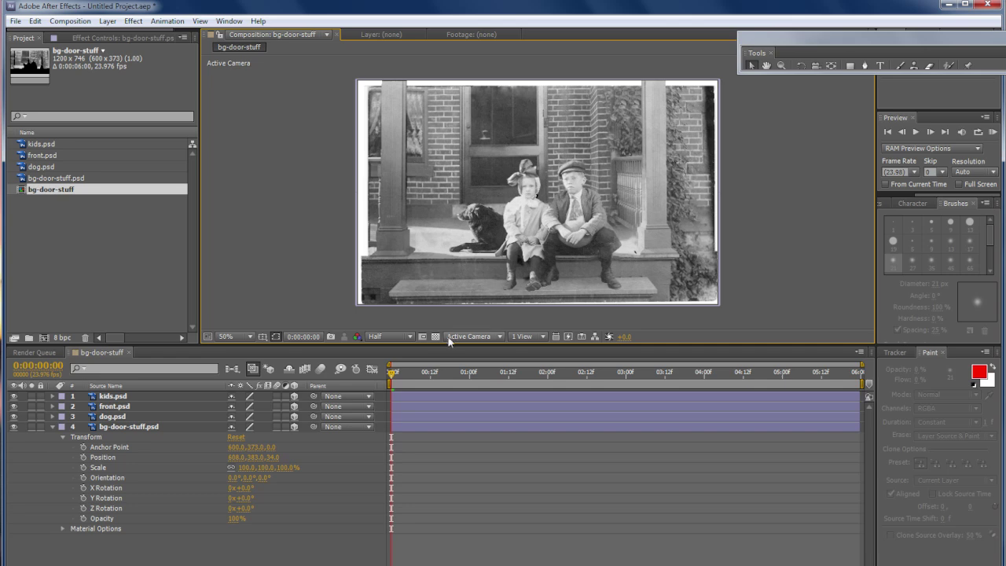
Collapse the background's Transform and add a two-node Camera 1 with depth of field enabled
{"action": "left_click", "coordinate": [52, 427]}
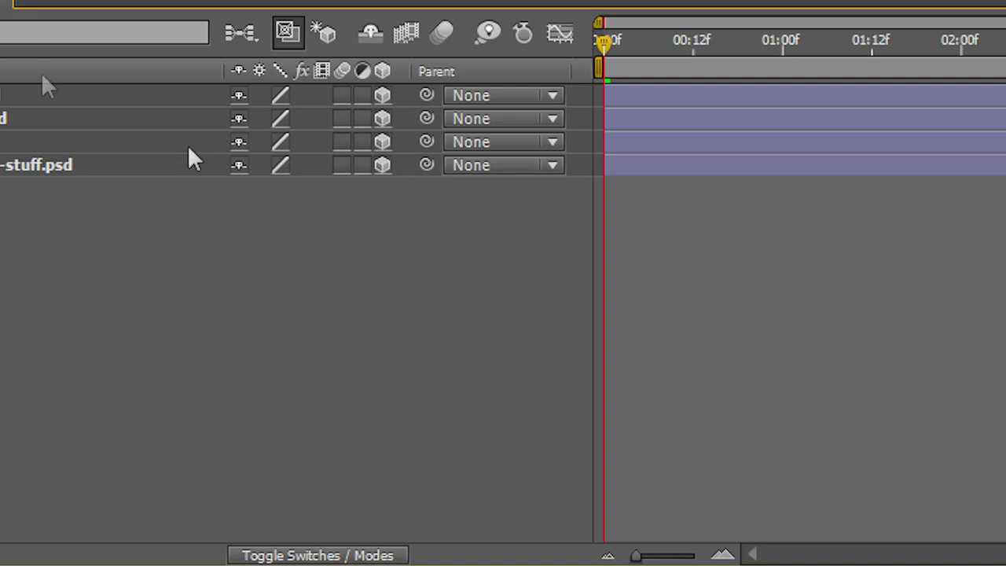
{"action": "right_click", "coordinate": [193, 468]}
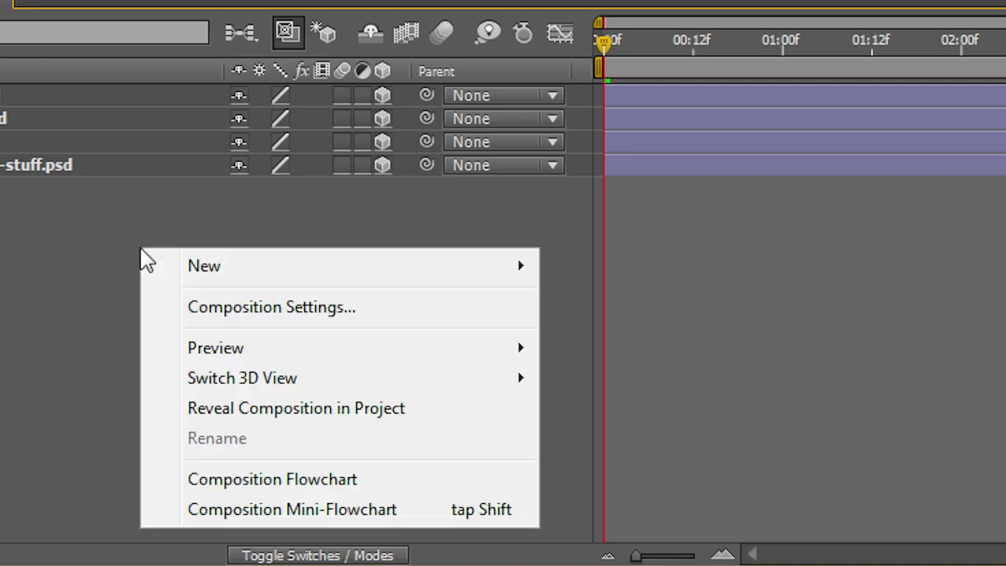
{"action": "mouse_move", "coordinate": [200, 271]}
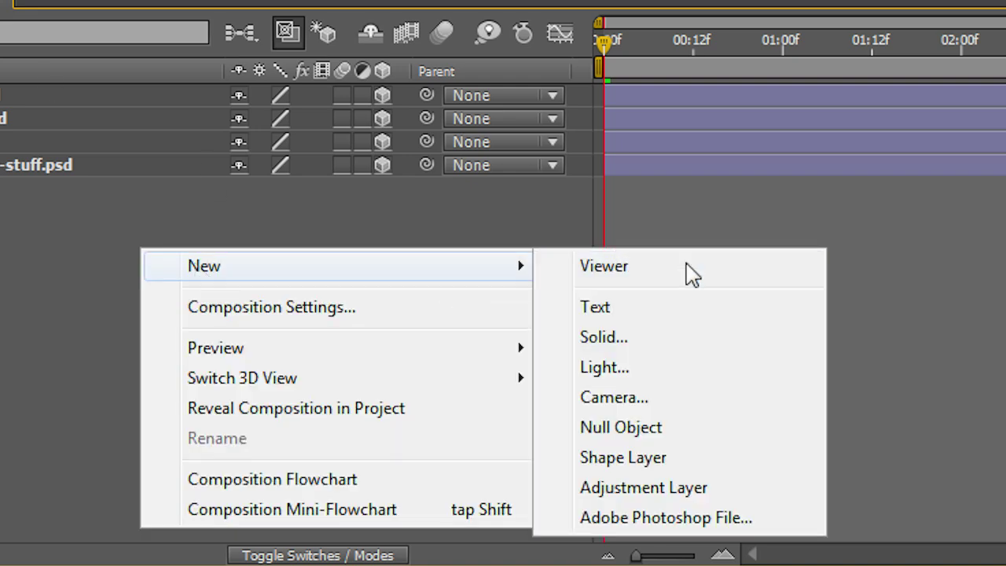
{"action": "left_click", "coordinate": [663, 405]}
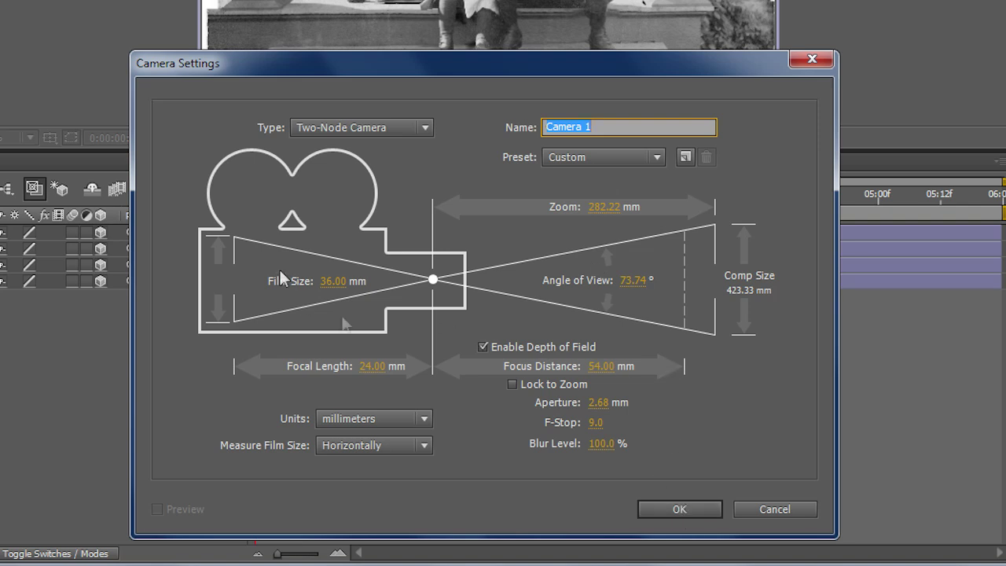
{"action": "left_click", "coordinate": [683, 508]}
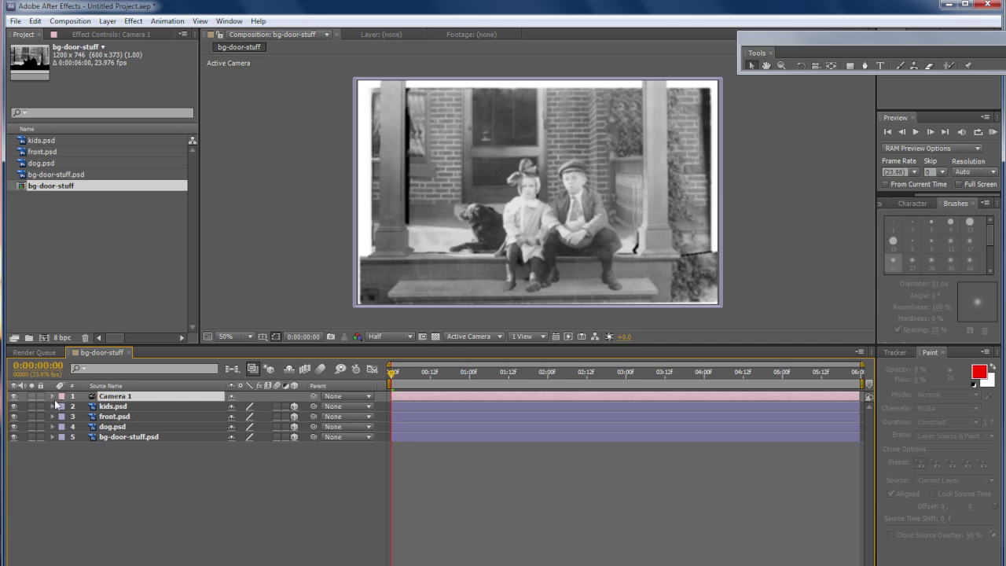
{"action": "left_click", "coordinate": [130, 406]}
Select Camera 1 and expand its Transform properties
{"action": "left_click", "coordinate": [132, 415]}
{"action": "left_click", "coordinate": [134, 426]}
{"action": "left_click", "coordinate": [135, 436]}
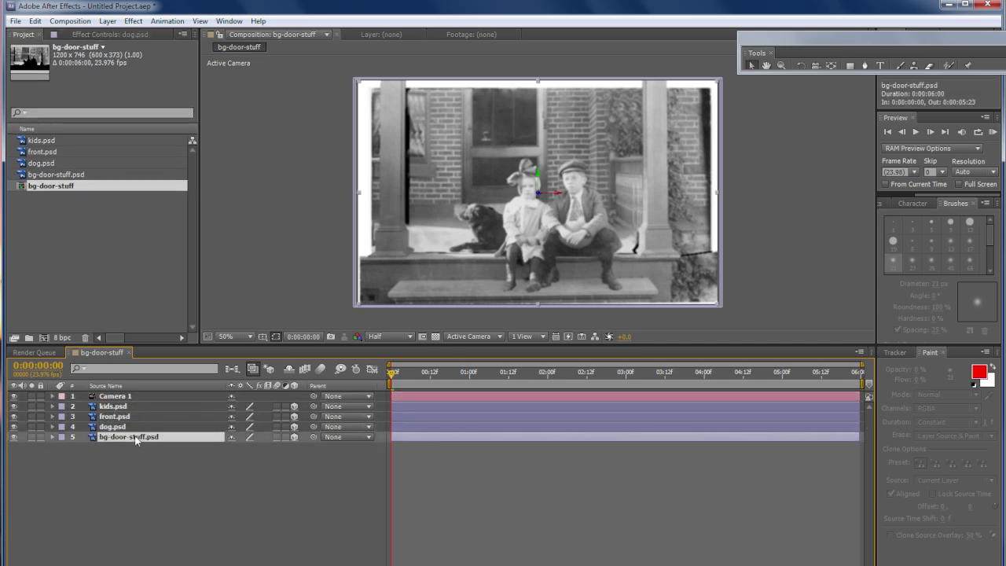
{"action": "left_click", "coordinate": [135, 396]}
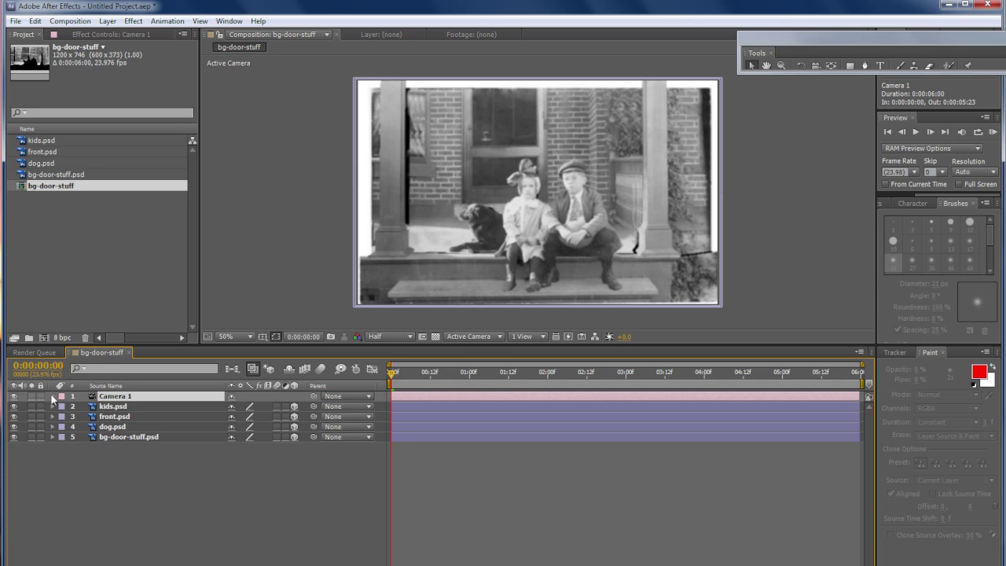
{"action": "left_click", "coordinate": [52, 397]}
{"action": "left_click", "coordinate": [62, 406]}
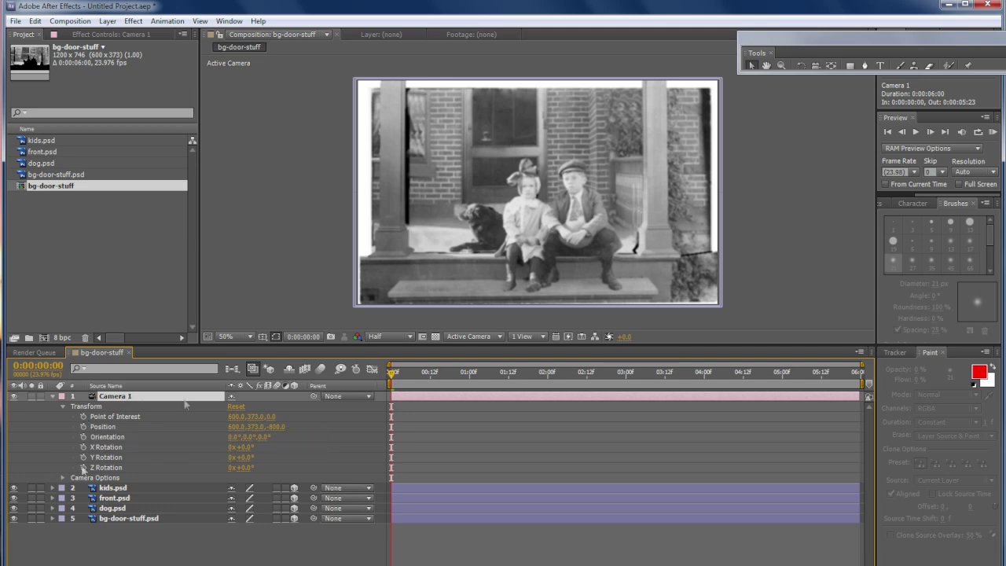
Set start keyframes on Camera 1's Point of Interest, Position, Orientation and X, Y, Z Rotation
{"action": "left_click", "coordinate": [84, 414]}
{"action": "left_click", "coordinate": [84, 416]}
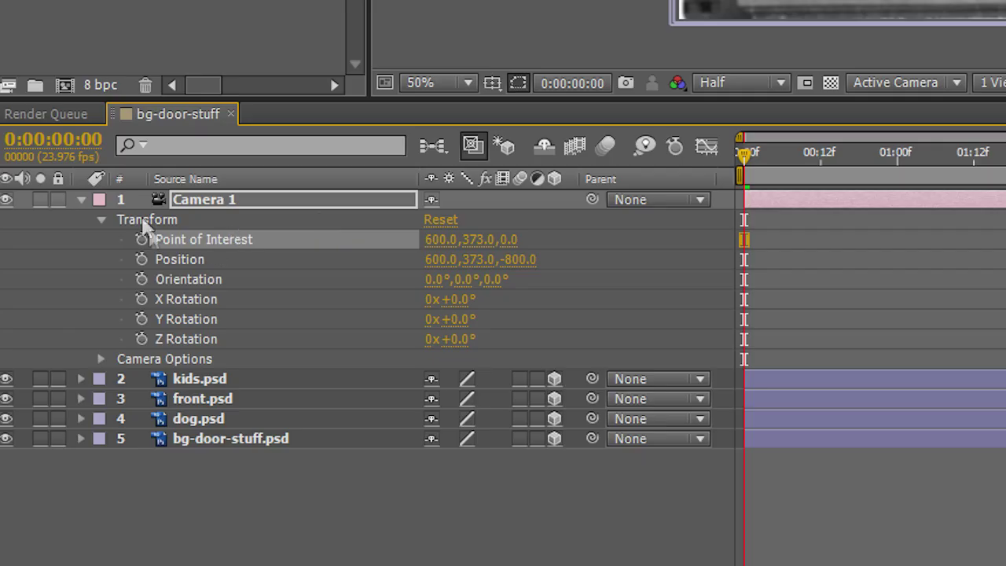
{"action": "left_click", "coordinate": [87, 405]}
{"action": "left_click", "coordinate": [141, 239]}
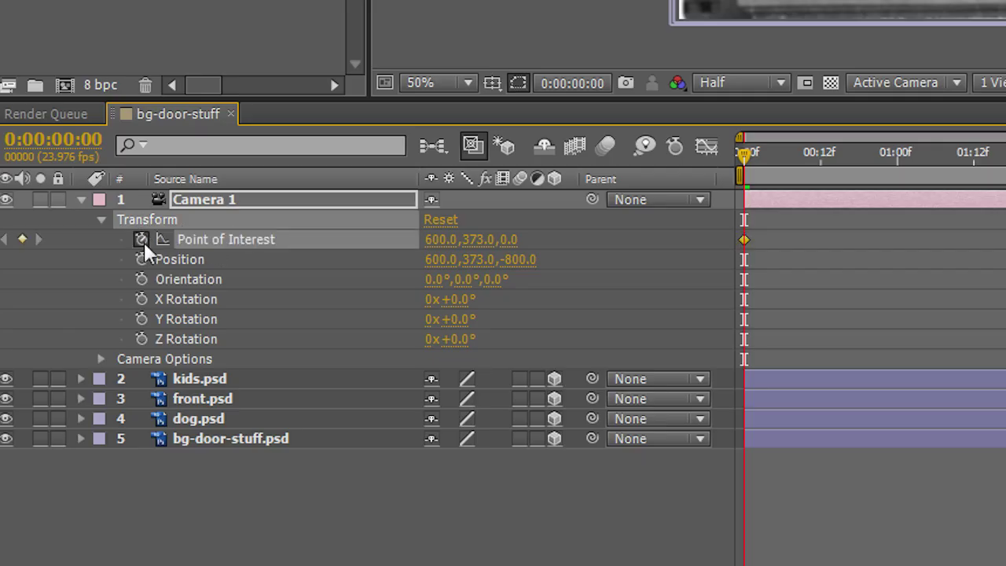
{"action": "left_click", "coordinate": [141, 259]}
{"action": "left_click", "coordinate": [142, 279]}
{"action": "left_click", "coordinate": [142, 299]}
{"action": "left_click", "coordinate": [142, 318]}
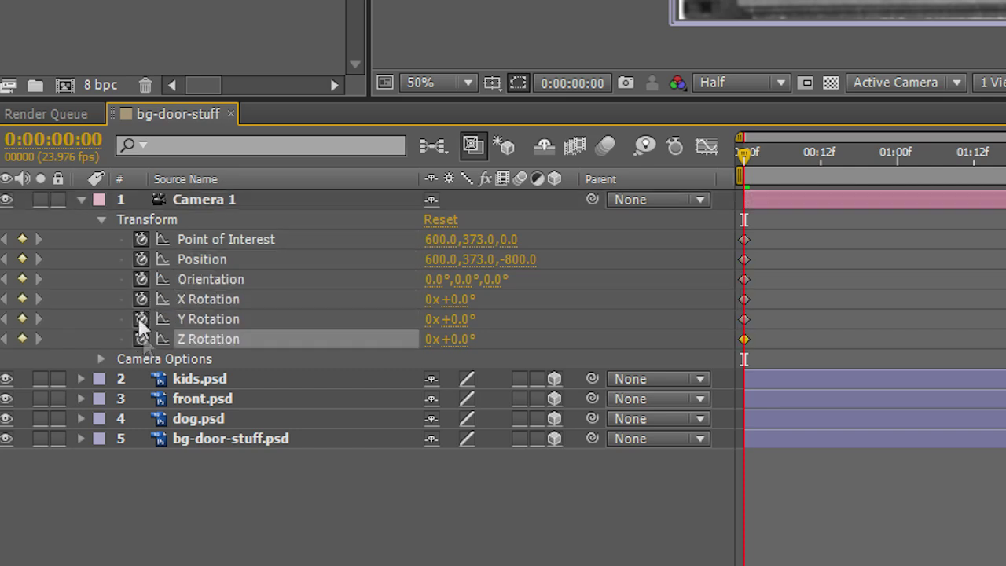
{"action": "left_click", "coordinate": [141, 339]}
Keyframe every Camera Options property, from Zoom and Depth of Field through Highlight Saturation
{"action": "left_click", "coordinate": [103, 356]}
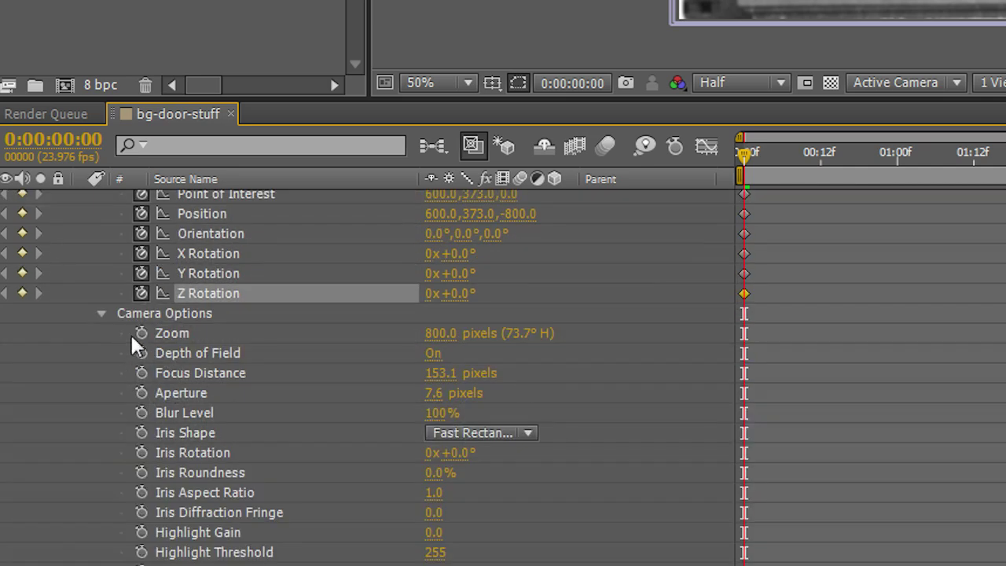
{"action": "left_click", "coordinate": [141, 332]}
{"action": "left_click", "coordinate": [144, 371]}
{"action": "left_click", "coordinate": [142, 353]}
{"action": "left_click", "coordinate": [142, 372]}
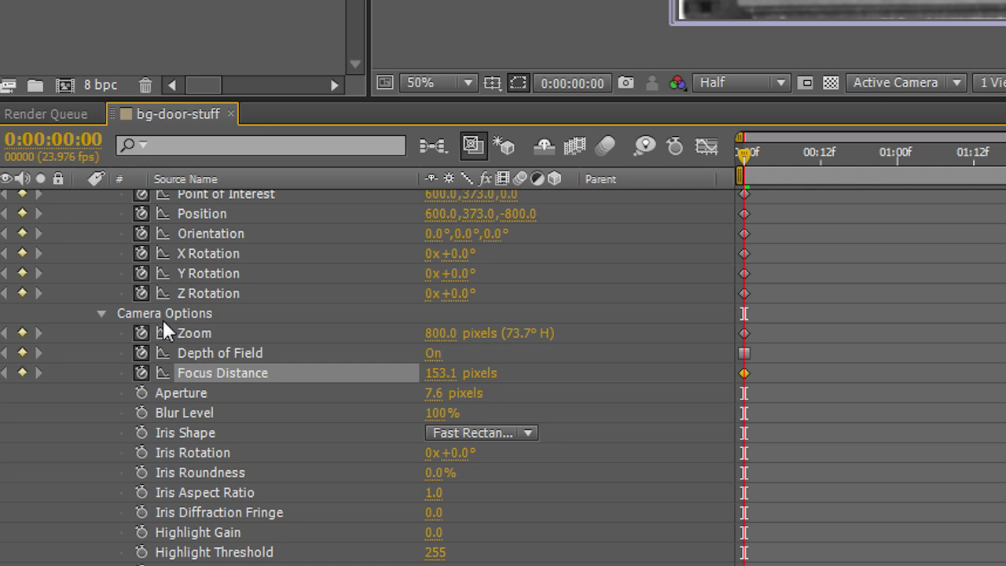
{"action": "left_click", "coordinate": [161, 314]}
{"action": "left_click", "coordinate": [141, 393]}
{"action": "left_click", "coordinate": [141, 412]}
{"action": "left_click", "coordinate": [141, 432]}
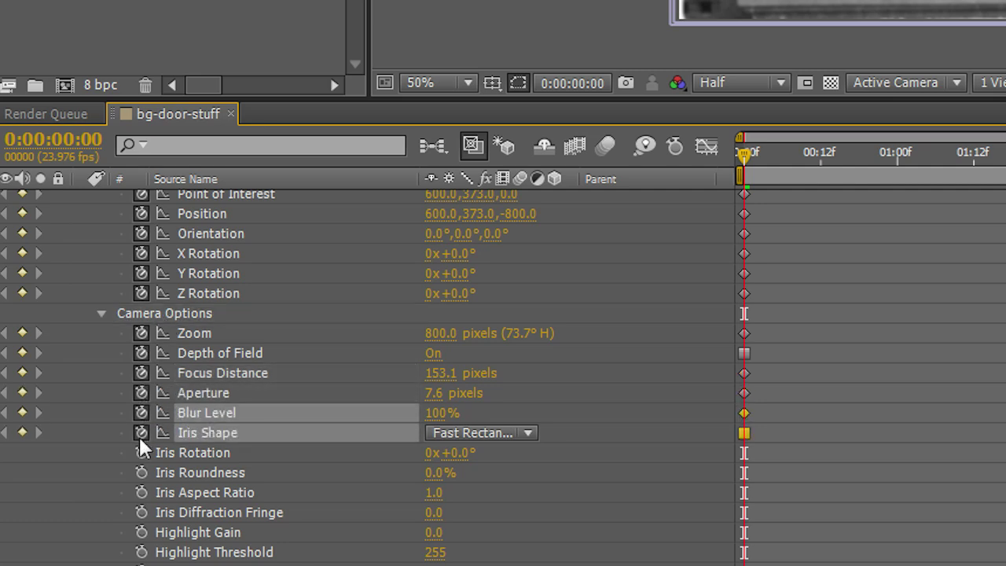
{"action": "left_click", "coordinate": [141, 453]}
{"action": "left_click", "coordinate": [141, 473]}
{"action": "left_click", "coordinate": [142, 492]}
{"action": "left_click", "coordinate": [142, 513]}
{"action": "left_click", "coordinate": [142, 532]}
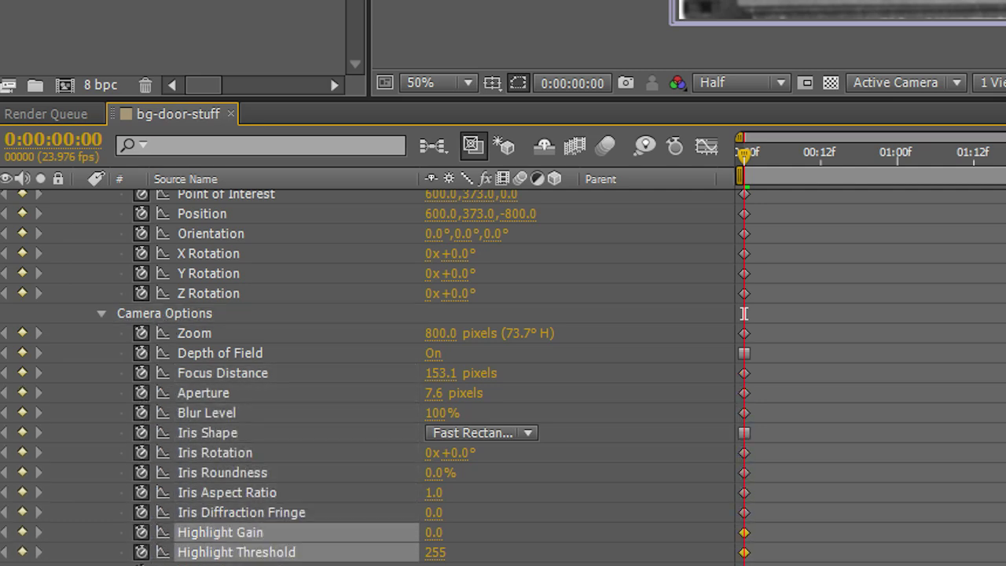
{"action": "left_click", "coordinate": [141, 552]}
{"action": "scroll", "coordinate": [141, 552], "scroll_direction": "down", "scroll_amount": 1}
{"action": "left_click", "coordinate": [141, 511]}
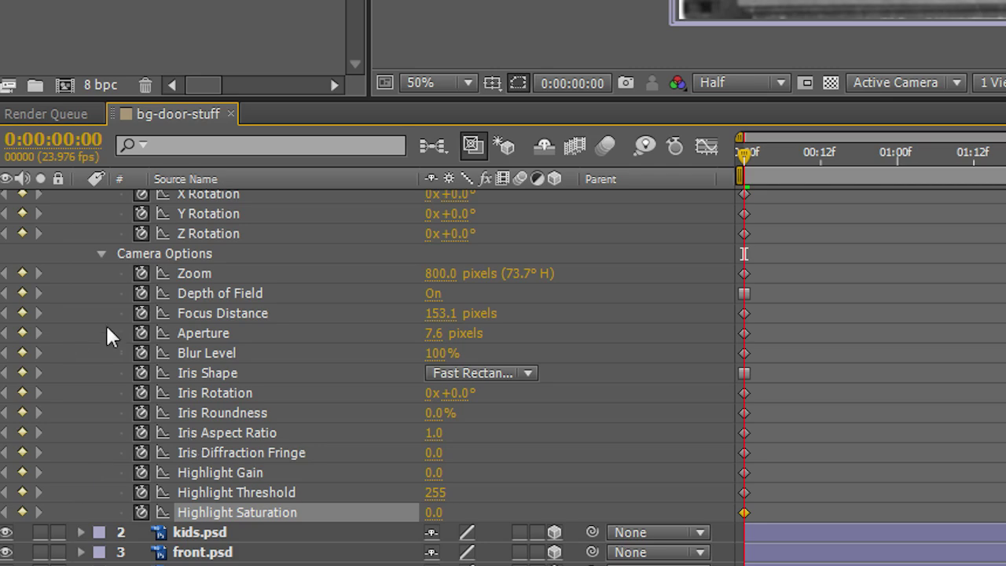
{"action": "scroll", "coordinate": [338, 349], "scroll_direction": "up", "scroll_amount": 2}
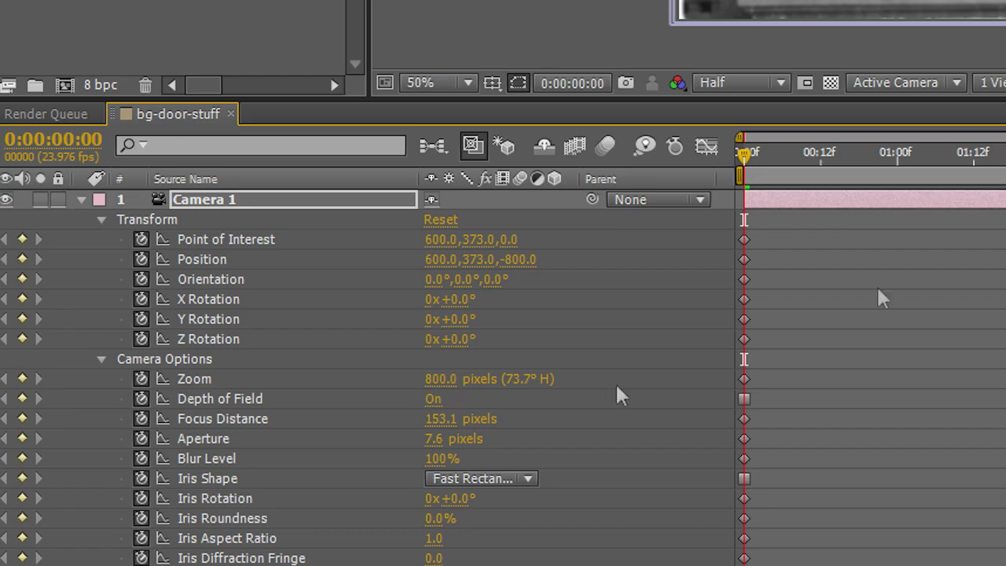
Review the keyframed Position 600, 373, -800 and the Point of Interest
{"action": "left_click", "coordinate": [370, 259]}
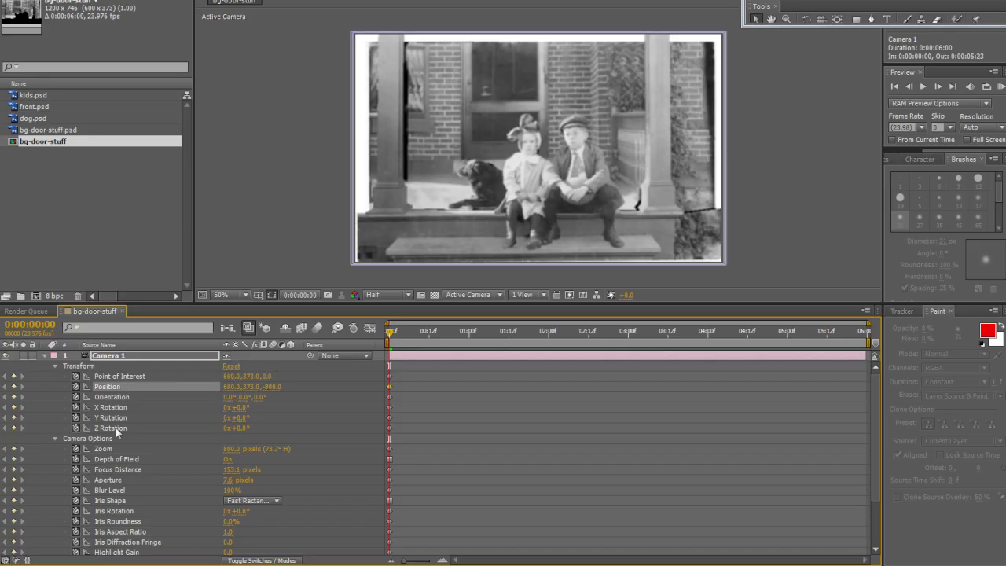
{"action": "left_click", "coordinate": [116, 437]}
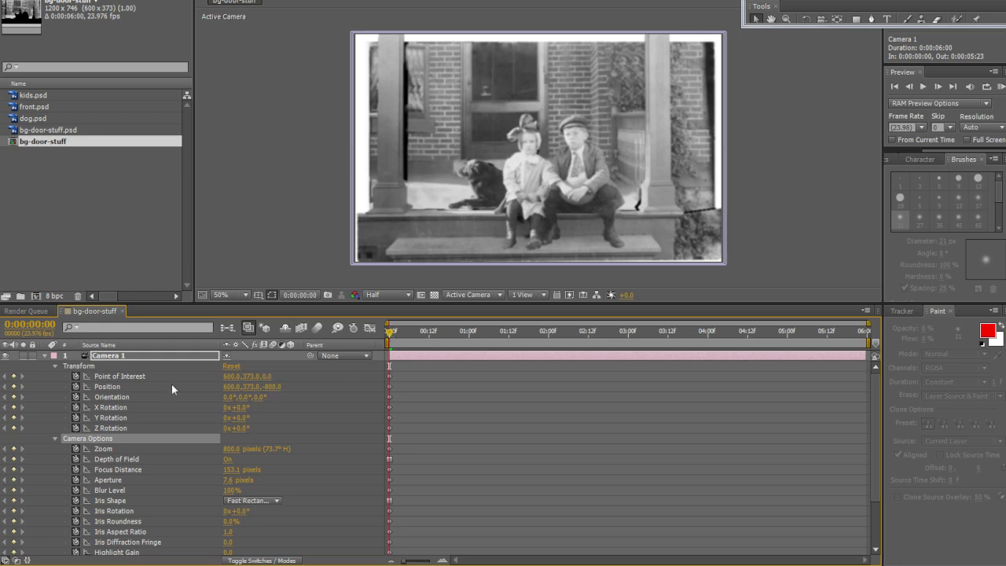
{"action": "left_click", "coordinate": [119, 377]}
{"action": "left_click", "coordinate": [107, 387]}
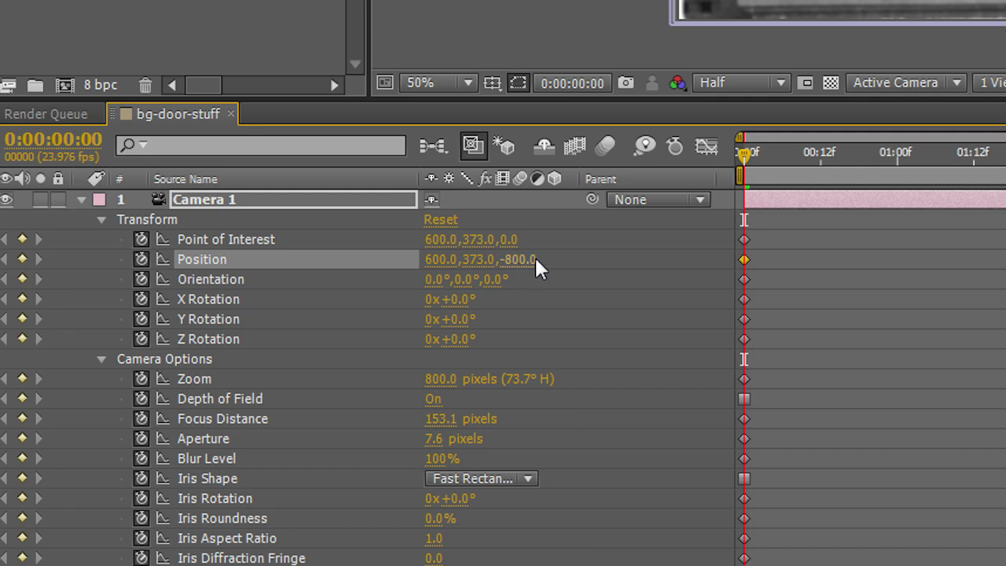
Move Camera 1 in to a Z position of -424 for a close-up of the kids and dog
{"action": "left_click_drag", "start_coordinate": [523, 259], "coordinate": [626, 258]}
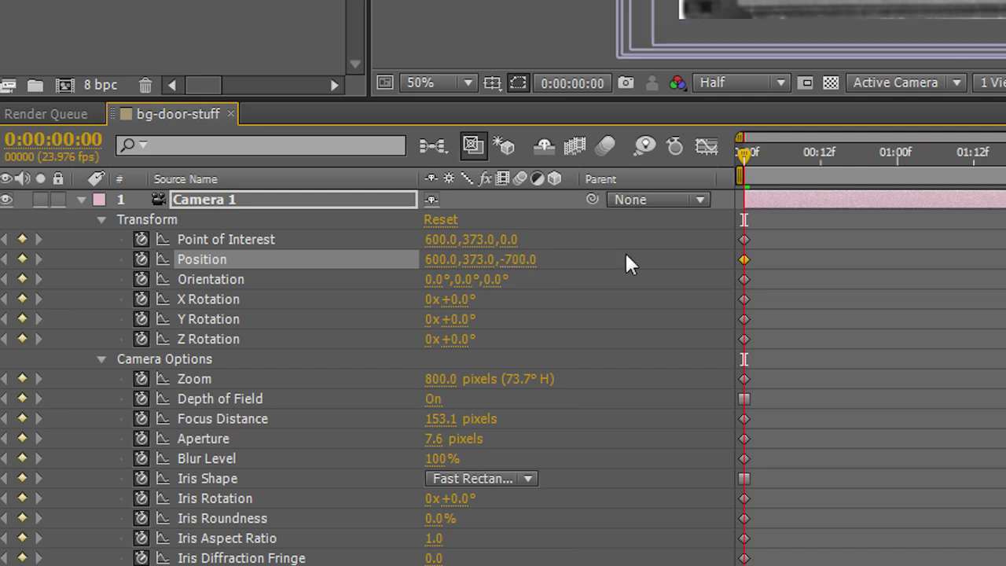
{"action": "left_click_drag", "start_coordinate": [559, 255], "coordinate": [544, 256]}
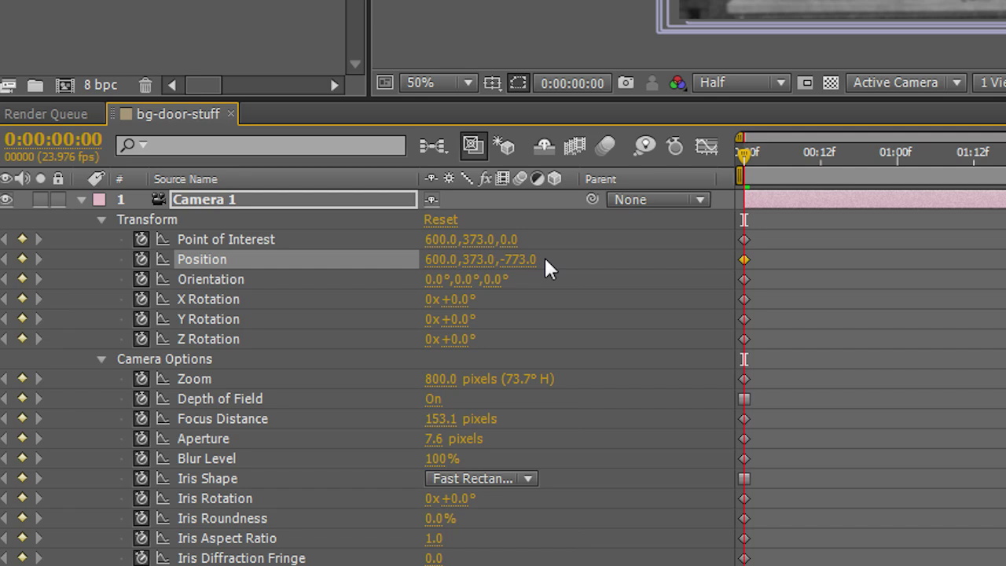
{"action": "left_click_drag", "start_coordinate": [546, 259], "coordinate": [892, 264]}
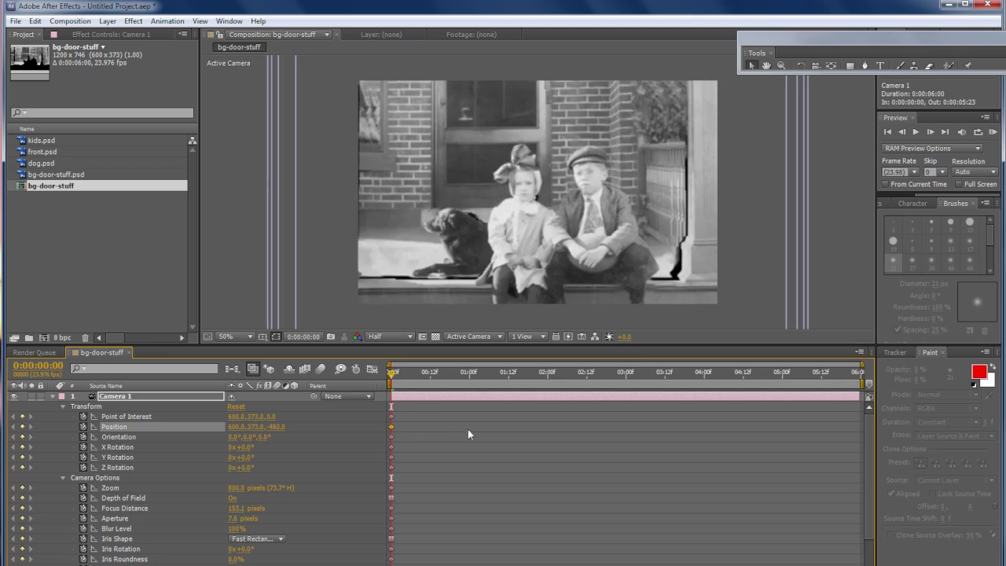
{"action": "left_click_drag", "start_coordinate": [468, 429], "coordinate": [498, 426]}
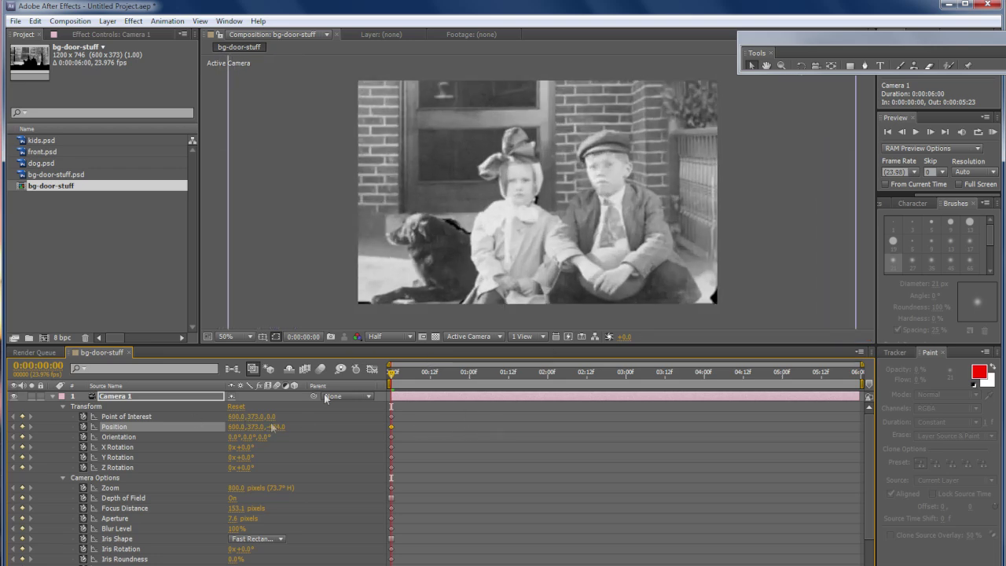
Raise Camera 1's Focus Distance to 258.1 pixels
{"action": "scroll", "coordinate": [640, 206], "scroll_direction": "up", "scroll_amount": 2}
{"action": "scroll", "coordinate": [558, 157], "scroll_direction": "down", "scroll_amount": 2}
{"action": "left_click", "coordinate": [123, 510]}
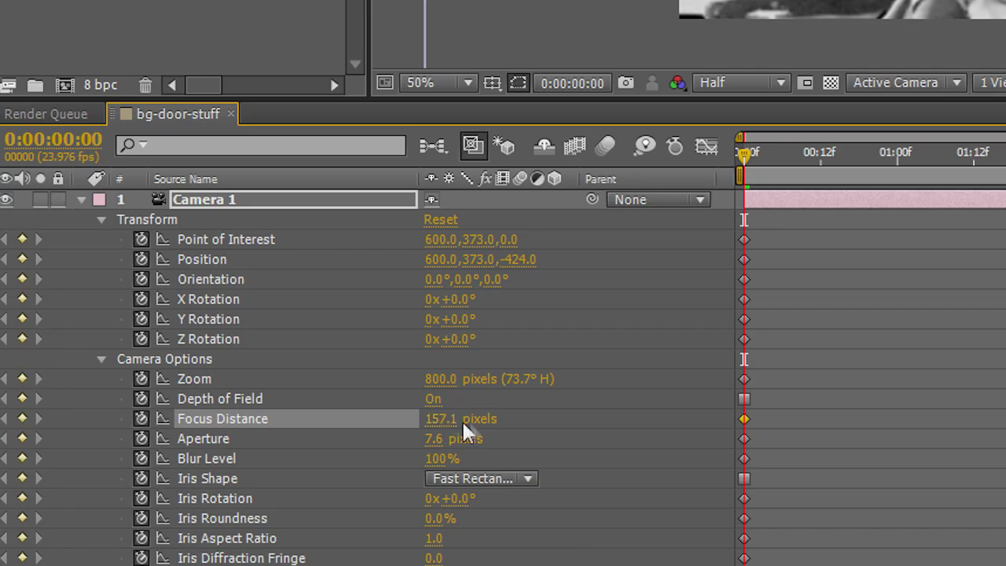
{"action": "left_click_drag", "start_coordinate": [475, 416], "coordinate": [537, 414]}
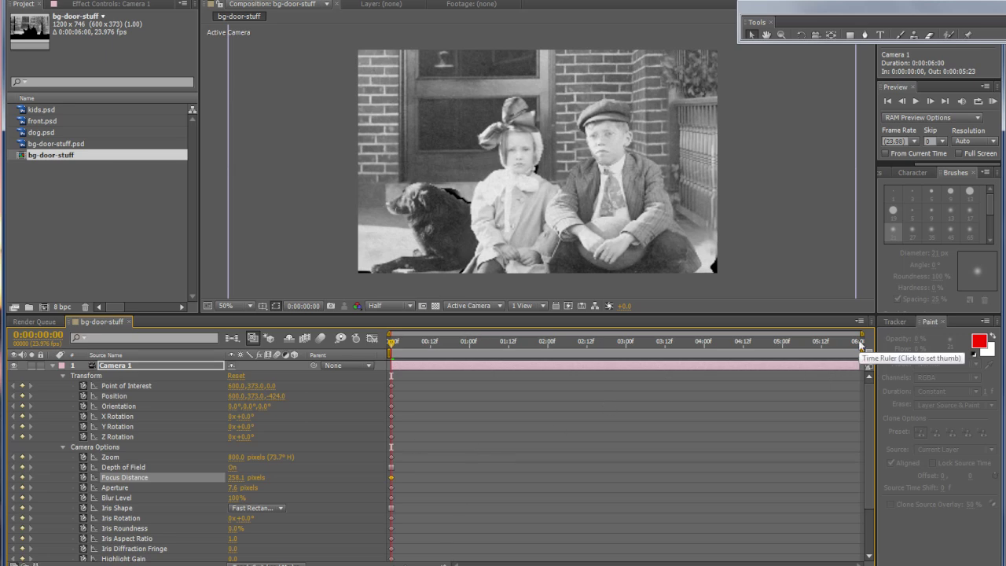
At 0:00:05:23, reset Camera 1's transform so Position returns to 600, 373, -800
{"action": "left_click", "coordinate": [859, 342]}
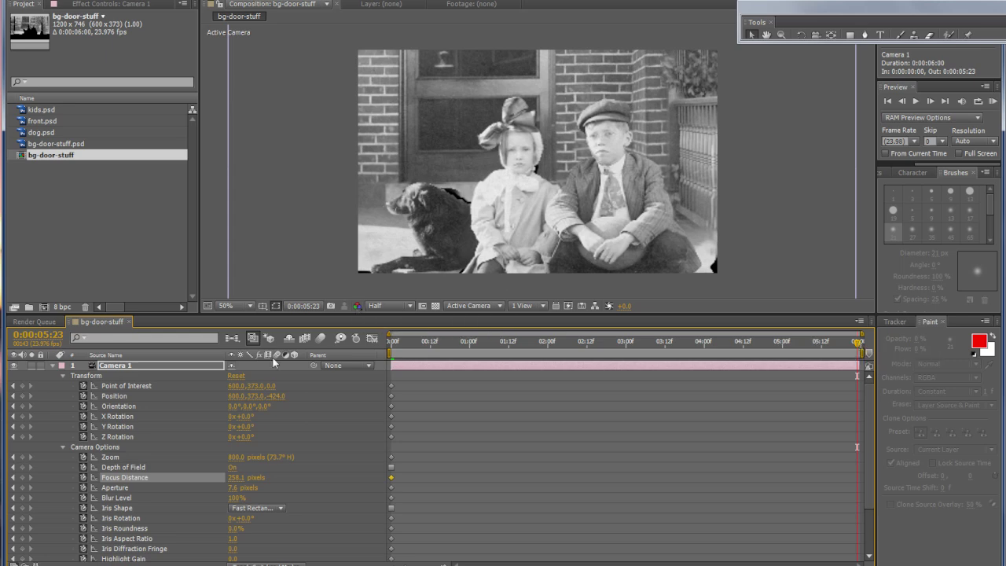
{"action": "left_click", "coordinate": [179, 367]}
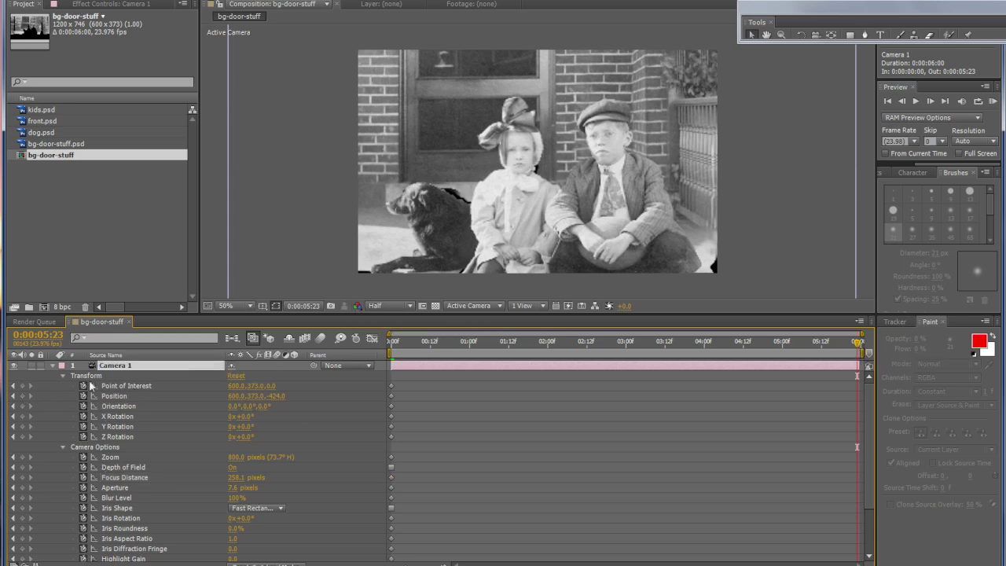
{"action": "left_click", "coordinate": [242, 375]}
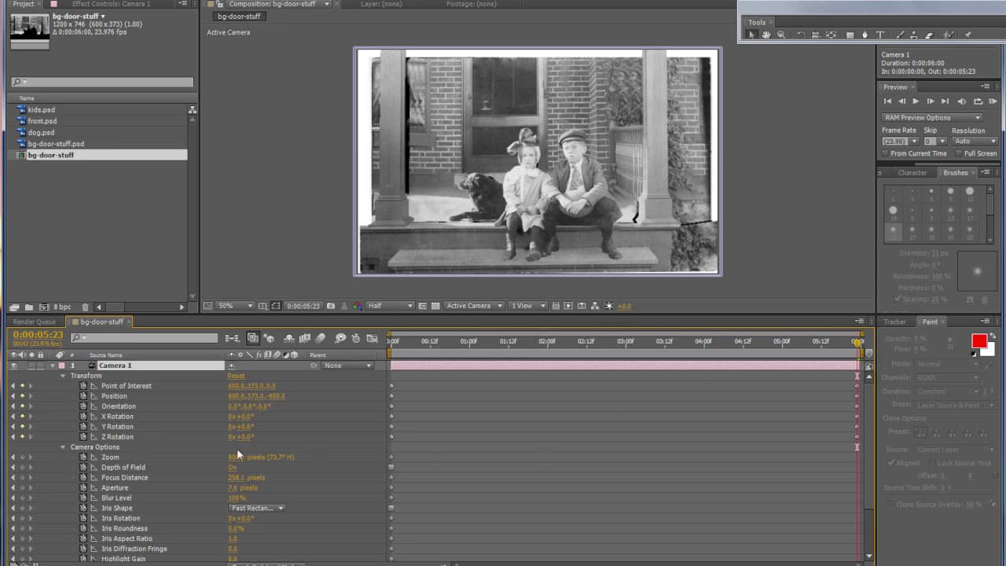
Add end keyframes on Camera 1's Zoom through Highlight Gain properties
{"action": "left_click", "coordinate": [23, 456]}
{"action": "left_click", "coordinate": [23, 466]}
{"action": "left_click", "coordinate": [22, 477]}
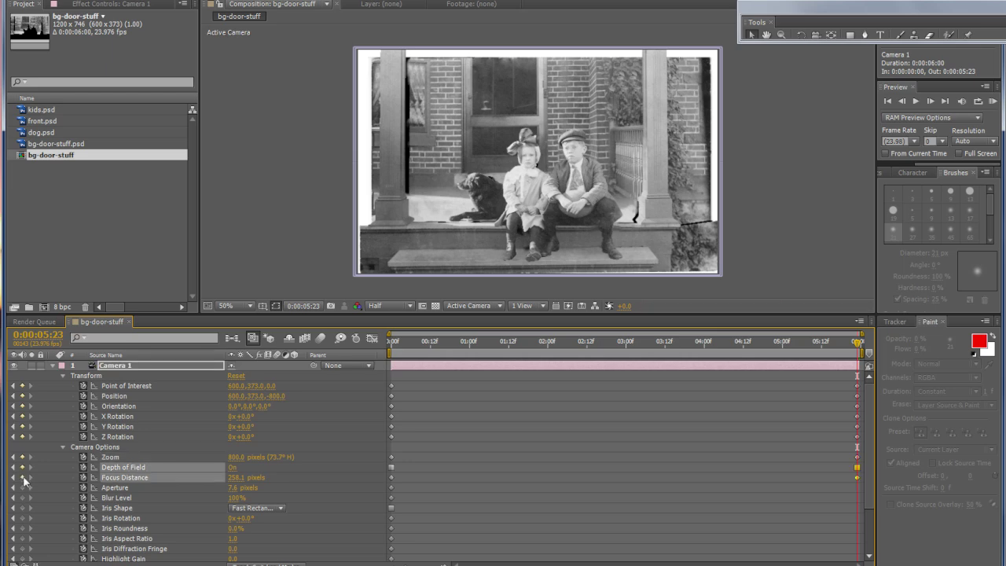
{"action": "left_click", "coordinate": [23, 487]}
{"action": "left_click", "coordinate": [23, 497]}
{"action": "left_click", "coordinate": [23, 508]}
{"action": "left_click", "coordinate": [23, 518]}
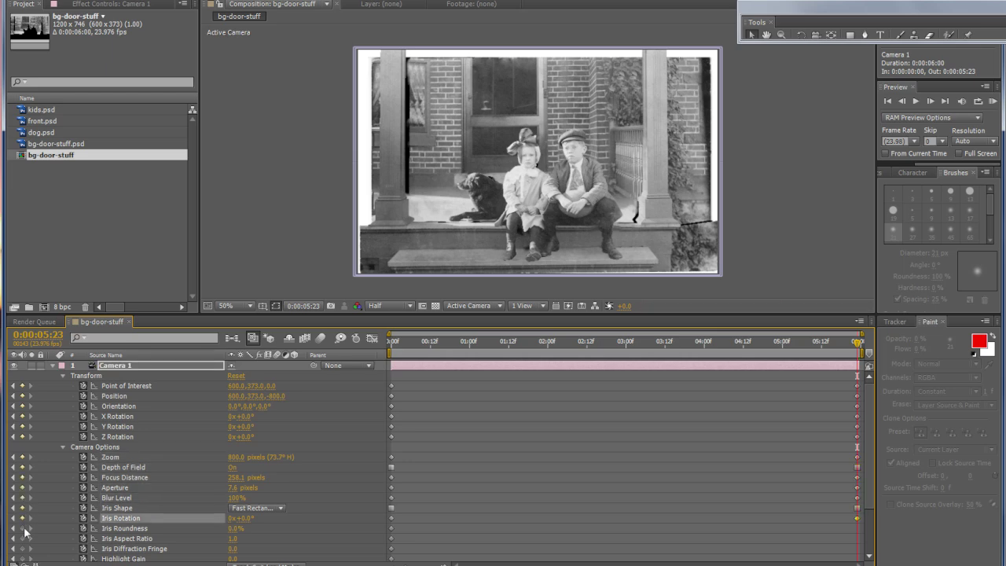
{"action": "left_click", "coordinate": [22, 528]}
{"action": "left_click", "coordinate": [23, 538]}
{"action": "left_click", "coordinate": [23, 548]}
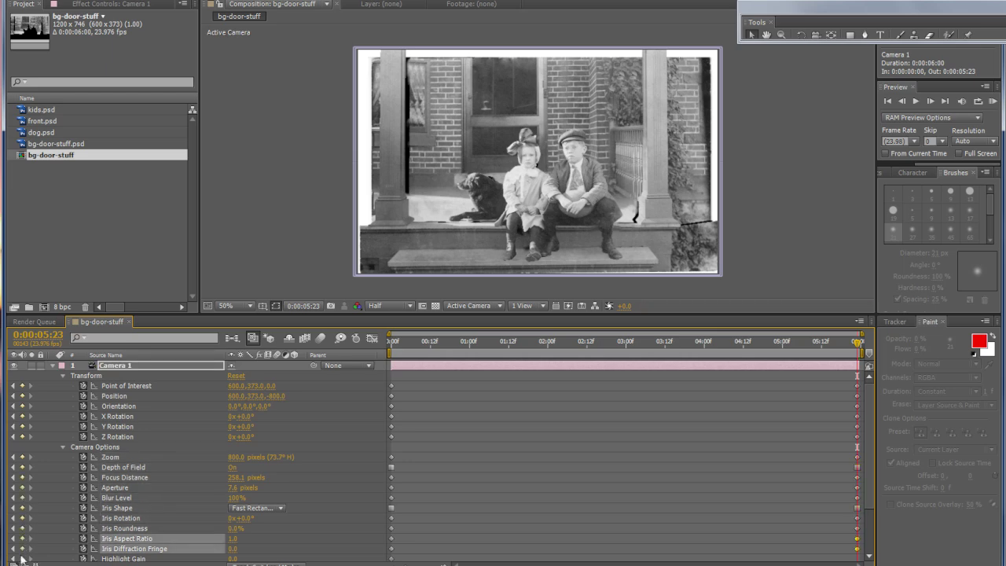
{"action": "left_click", "coordinate": [23, 559]}
Add end keyframes on Highlight Threshold and Highlight Saturation
{"action": "scroll", "coordinate": [35, 555], "scroll_direction": "down", "scroll_amount": 1}
{"action": "left_click", "coordinate": [22, 538]}
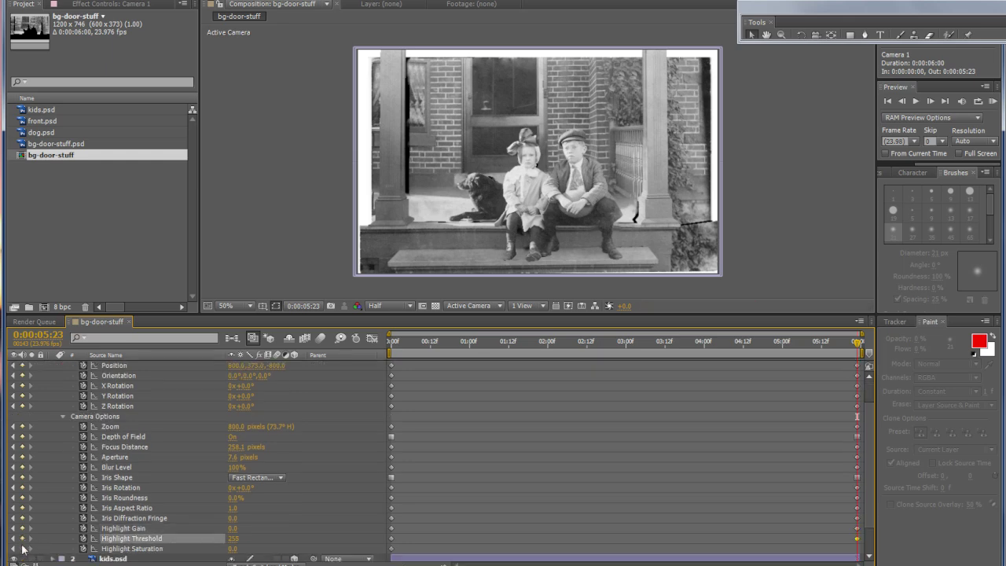
{"action": "left_click", "coordinate": [23, 548]}
{"action": "scroll", "coordinate": [17, 548], "scroll_direction": "down", "scroll_amount": 1}
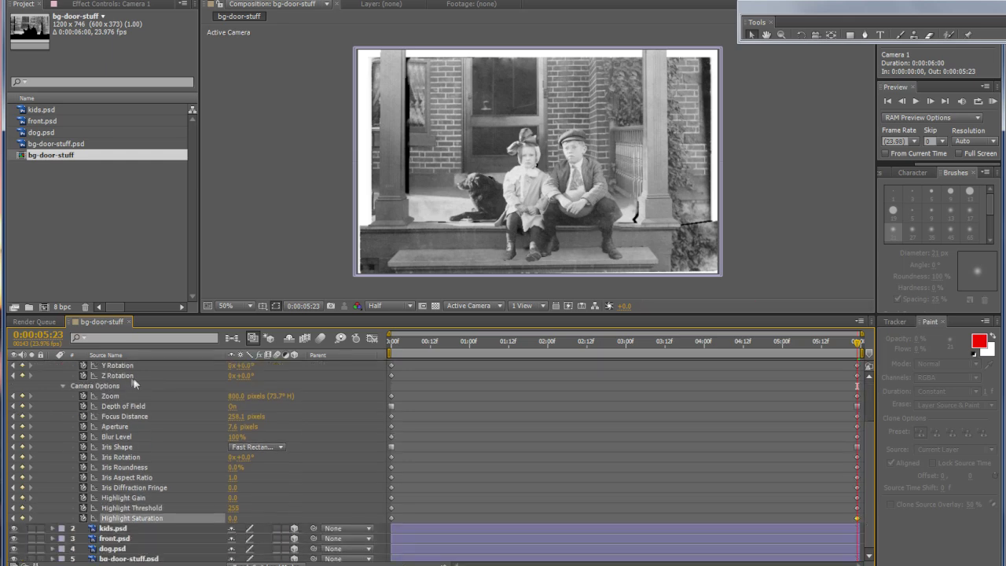
{"action": "scroll", "coordinate": [246, 415], "scroll_direction": "up", "scroll_amount": 2}
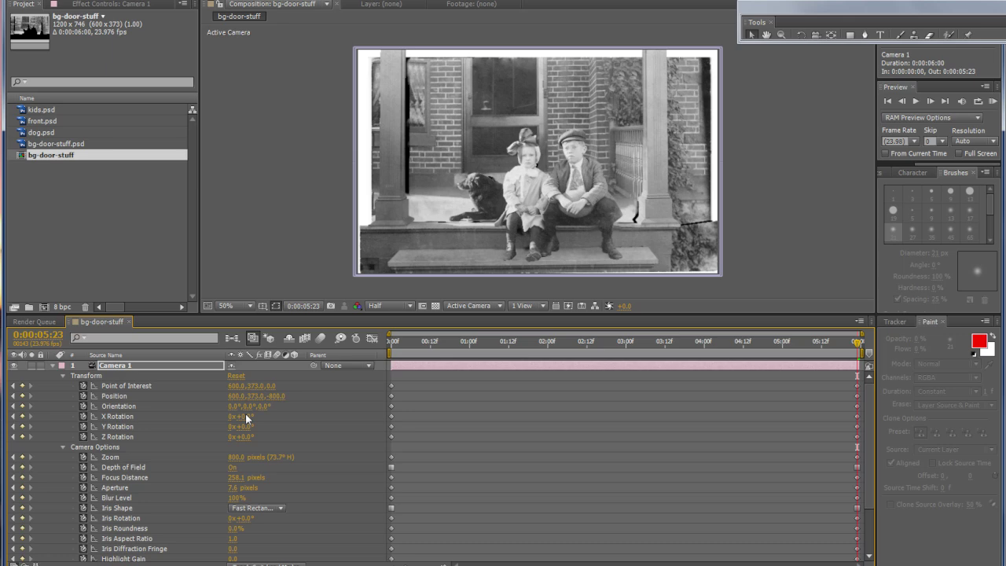
RAM-preview the camera move, then set the current time to 0:00:03:01
{"action": "key", "text": "KP_0"}
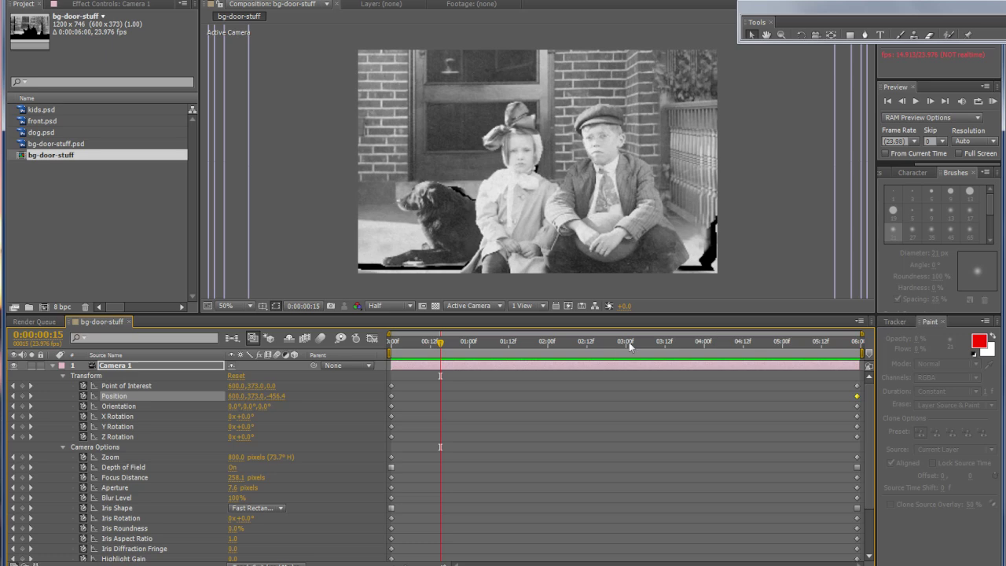
{"action": "left_click", "coordinate": [629, 342]}
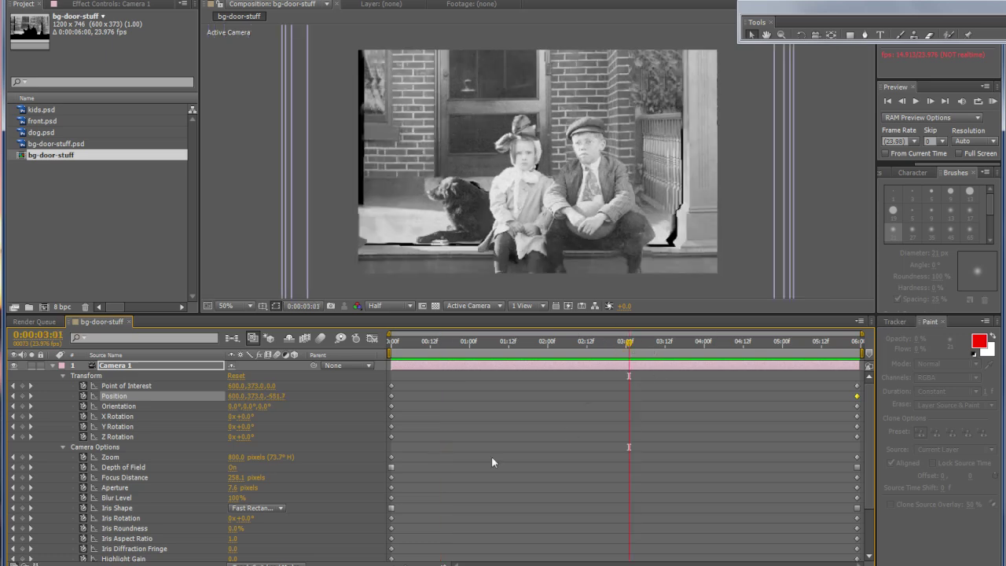
{"action": "left_click", "coordinate": [22, 386]}
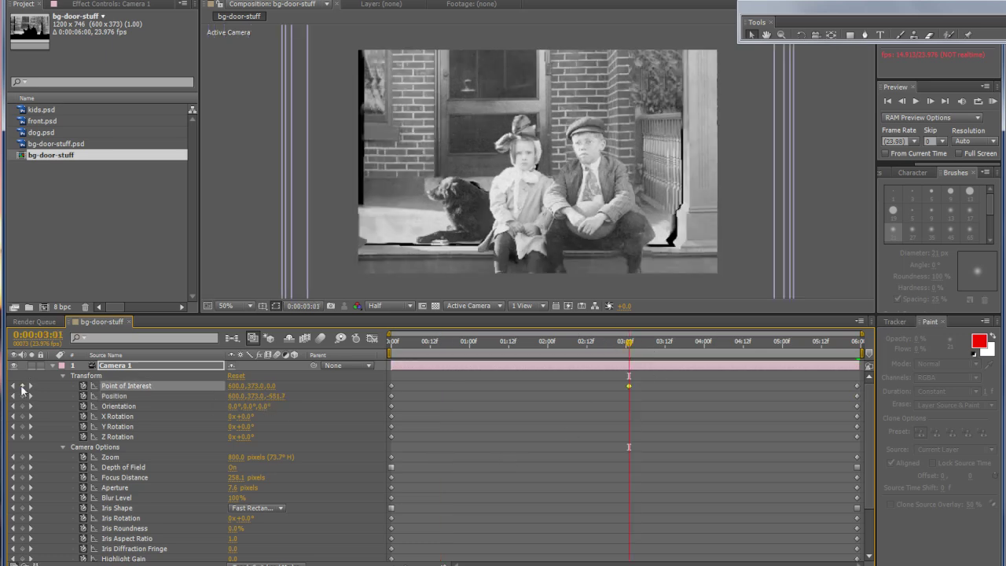
{"action": "left_click", "coordinate": [24, 399]}
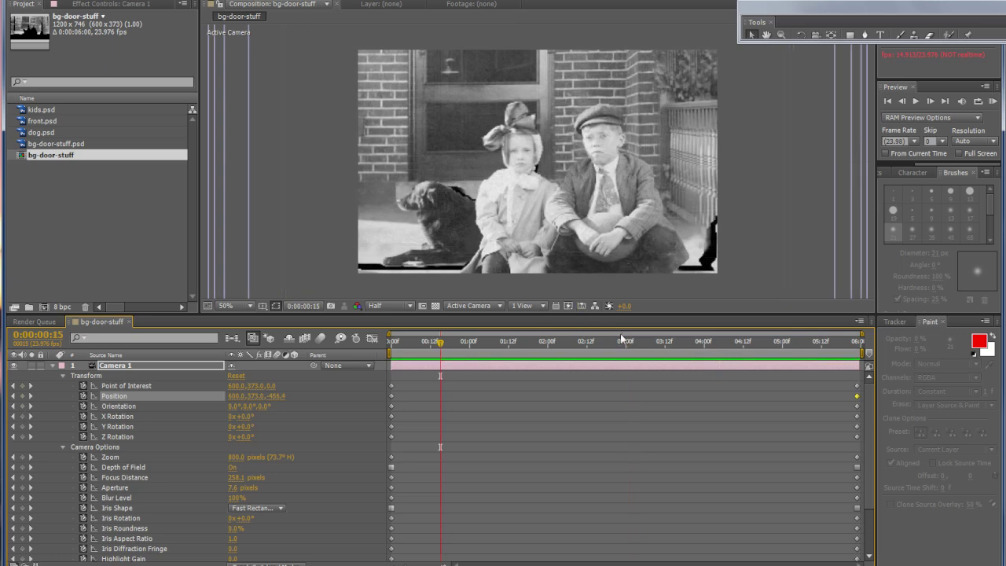
{"action": "left_click", "coordinate": [628, 342]}
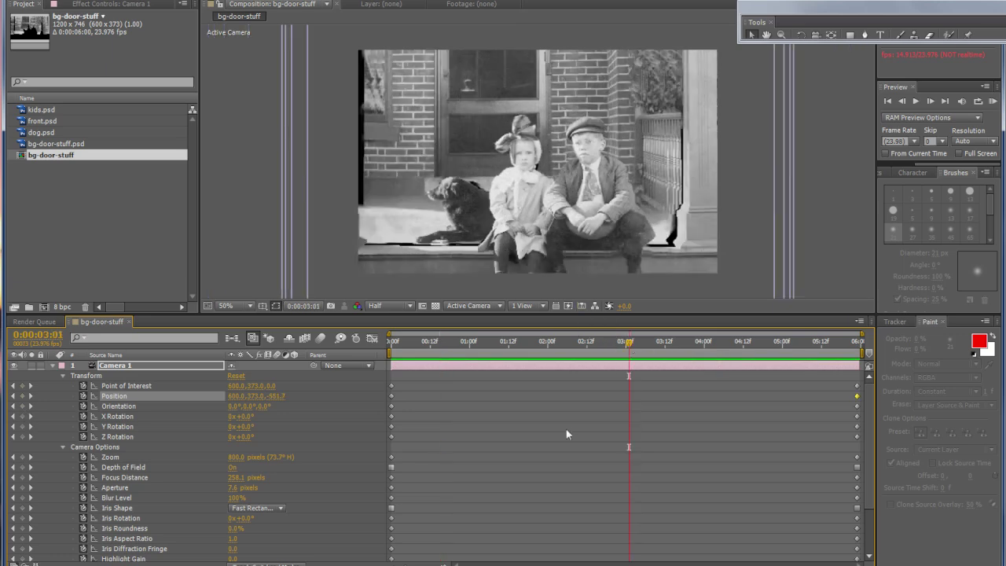
At 3:01, keyframe Point of Interest, Position, Orientation and X, Y, Z Rotation
{"action": "left_click", "coordinate": [22, 386]}
{"action": "left_click", "coordinate": [22, 397]}
{"action": "left_click", "coordinate": [22, 406]}
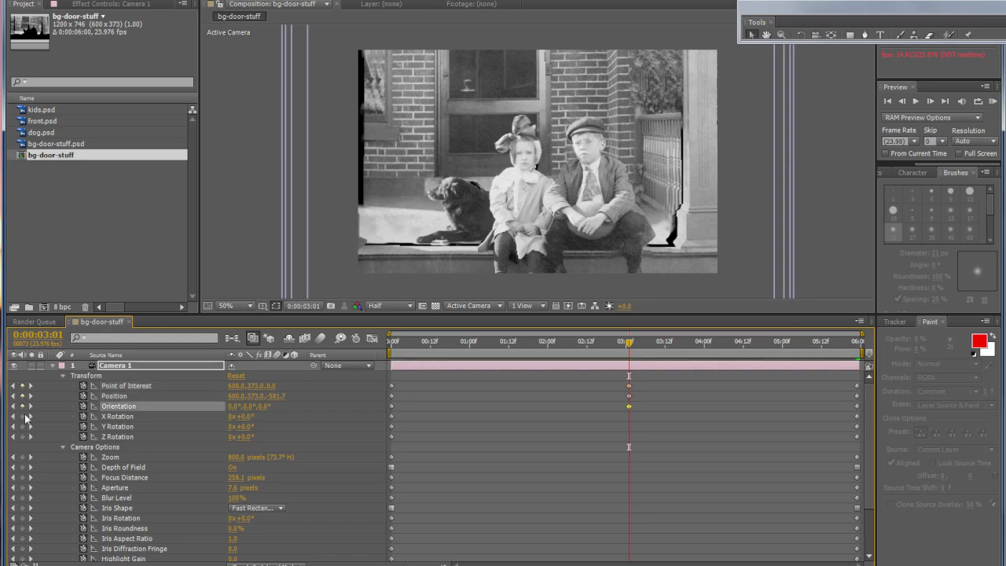
{"action": "left_click", "coordinate": [22, 417]}
{"action": "left_click", "coordinate": [22, 427]}
{"action": "left_click", "coordinate": [22, 437]}
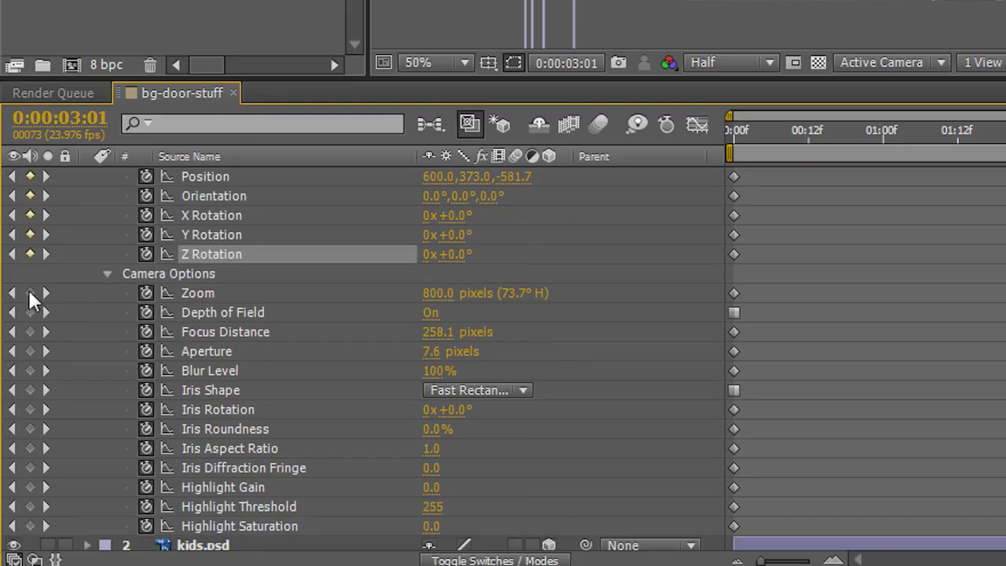
Keyframe Zoom, Depth of Field, Focus Distance, Aperture, Blur Level and Iris Shape, Rotation, Roundness
{"action": "left_click", "coordinate": [30, 293]}
{"action": "left_click", "coordinate": [30, 312]}
{"action": "left_click", "coordinate": [30, 332]}
{"action": "left_click", "coordinate": [30, 352]}
{"action": "left_click", "coordinate": [30, 370]}
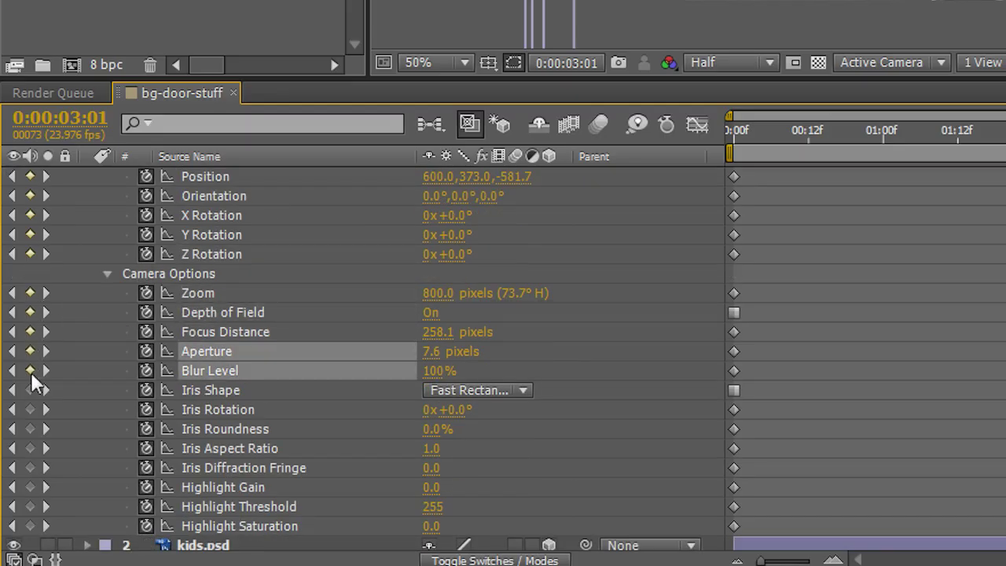
{"action": "left_click", "coordinate": [30, 390]}
{"action": "left_click", "coordinate": [30, 410]}
{"action": "left_click", "coordinate": [30, 430]}
Keyframe Iris Aspect Ratio, Iris Diffraction Fringe, and Highlight Gain, Threshold and Saturation
{"action": "scroll", "coordinate": [29, 403], "scroll_direction": "down", "scroll_amount": 1}
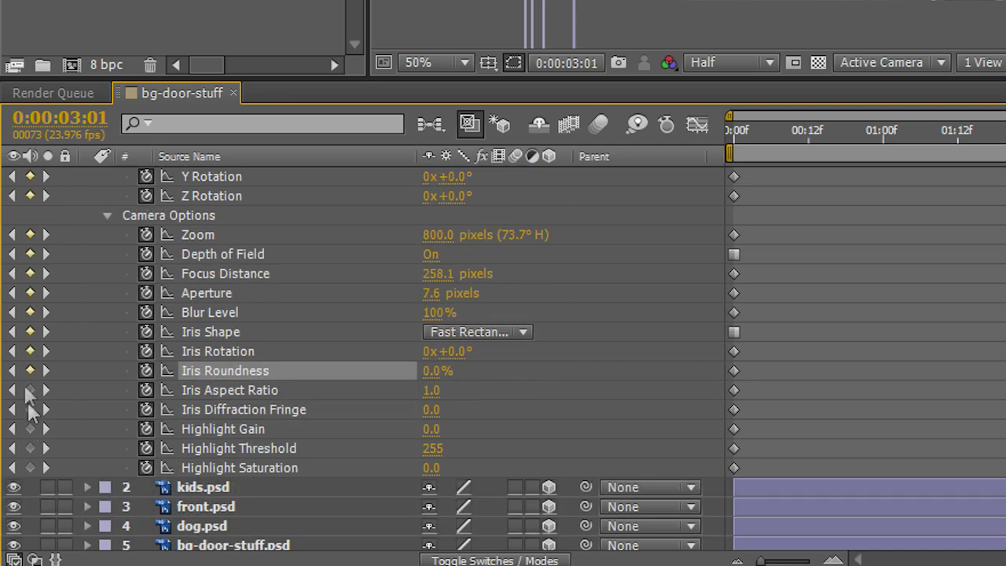
{"action": "left_click", "coordinate": [30, 389]}
{"action": "left_click", "coordinate": [29, 410]}
{"action": "left_click", "coordinate": [29, 429]}
{"action": "left_click", "coordinate": [30, 448]}
{"action": "left_click", "coordinate": [29, 467]}
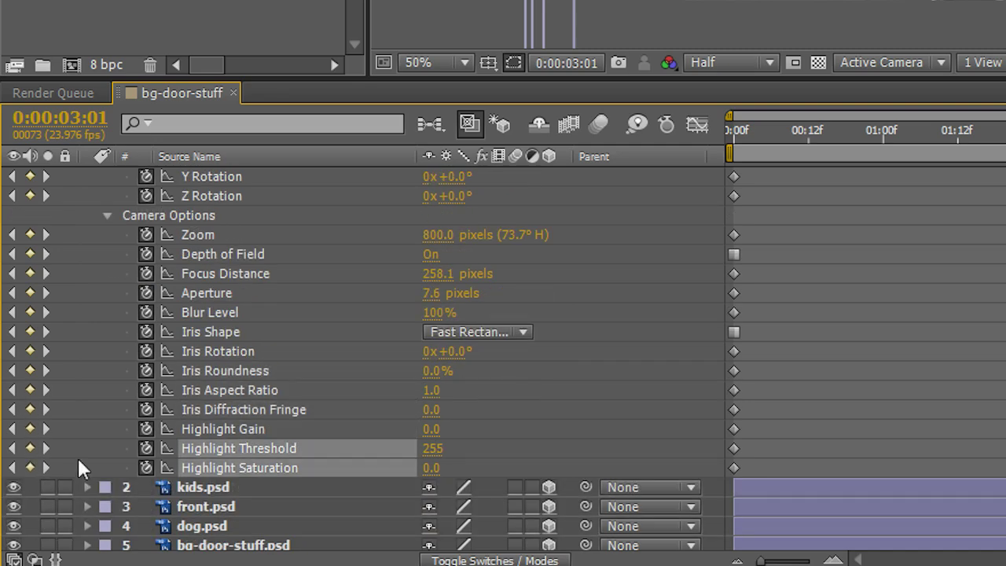
{"action": "scroll", "coordinate": [389, 404], "scroll_direction": "up", "scroll_amount": 2}
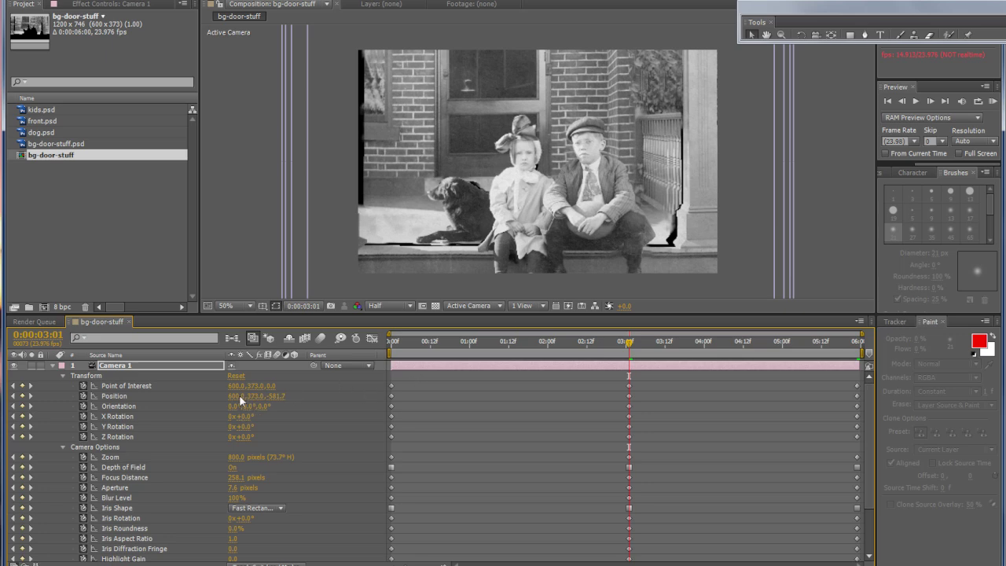
Set Position to 681, 373, -581.7, Point of Interest to 600, 390, 0, X Rotation -4°
{"action": "left_click_drag", "start_coordinate": [237, 396], "coordinate": [300, 398]}
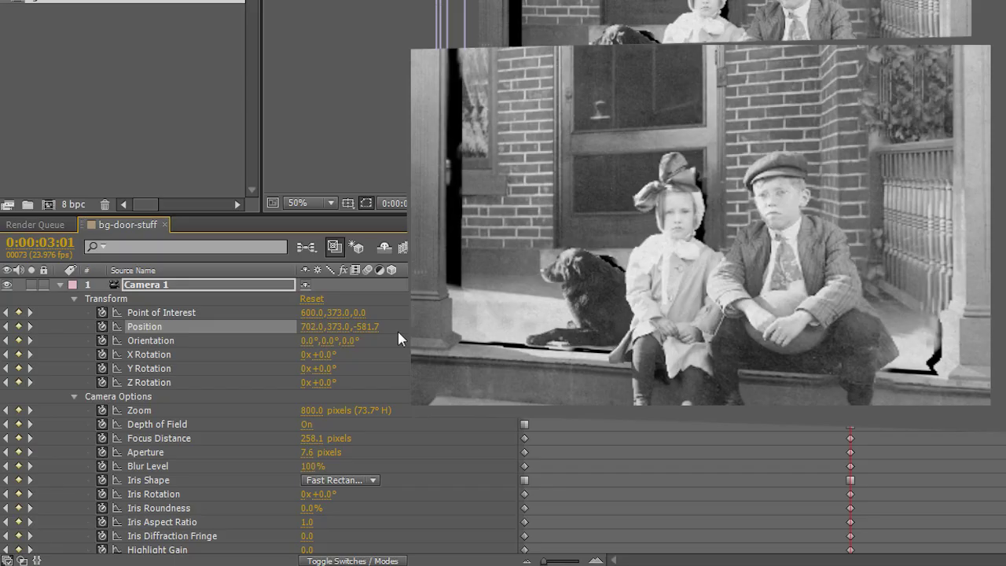
{"action": "left_click_drag", "start_coordinate": [398, 332], "coordinate": [352, 341]}
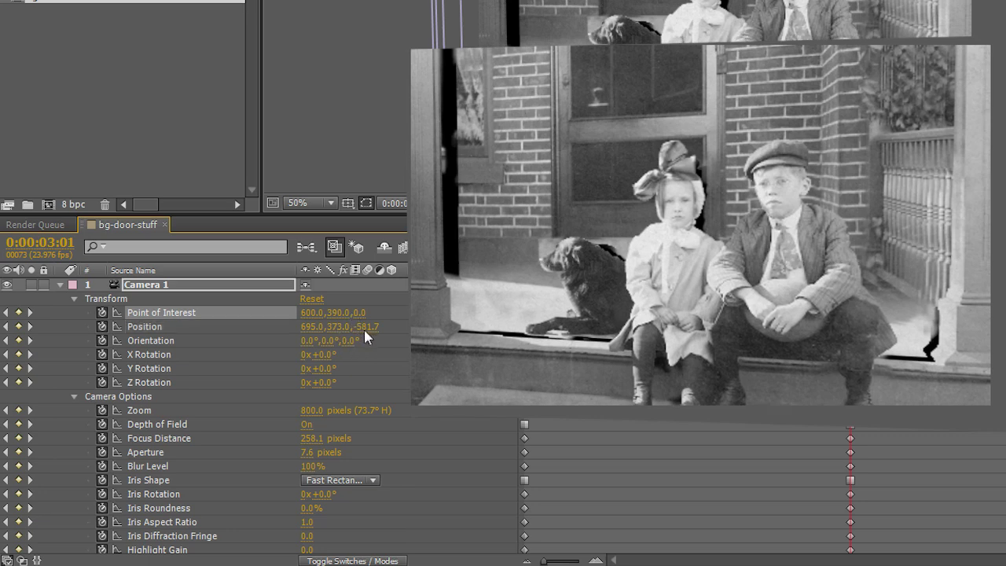
{"action": "mouse_move", "coordinate": [309, 329]}
{"action": "left_mouse_down"}
{"action": "mouse_move", "coordinate": [301, 334]}
{"action": "mouse_move", "coordinate": [309, 310]}
{"action": "left_mouse_up"}
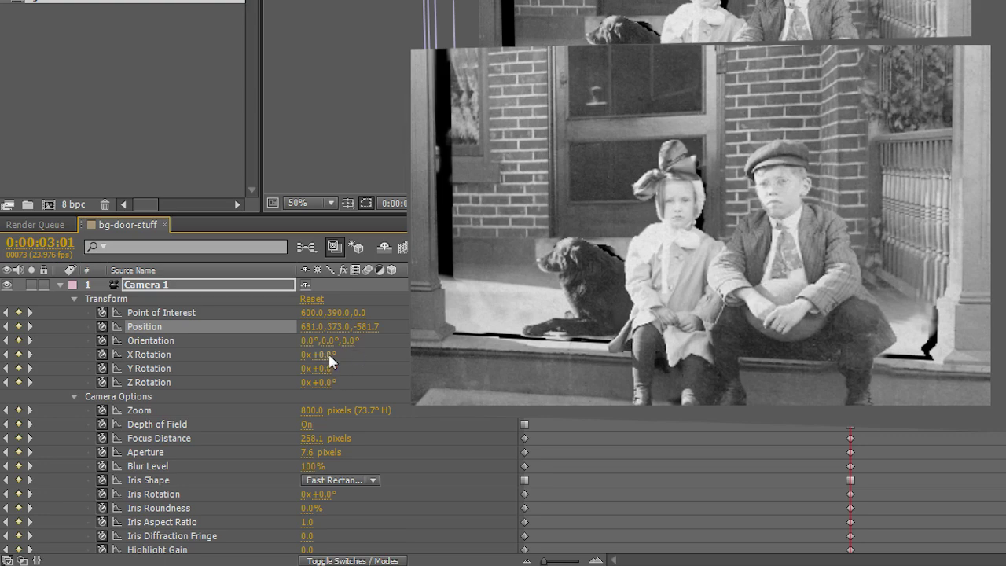
{"action": "left_click_drag", "start_coordinate": [329, 354], "coordinate": [313, 346]}
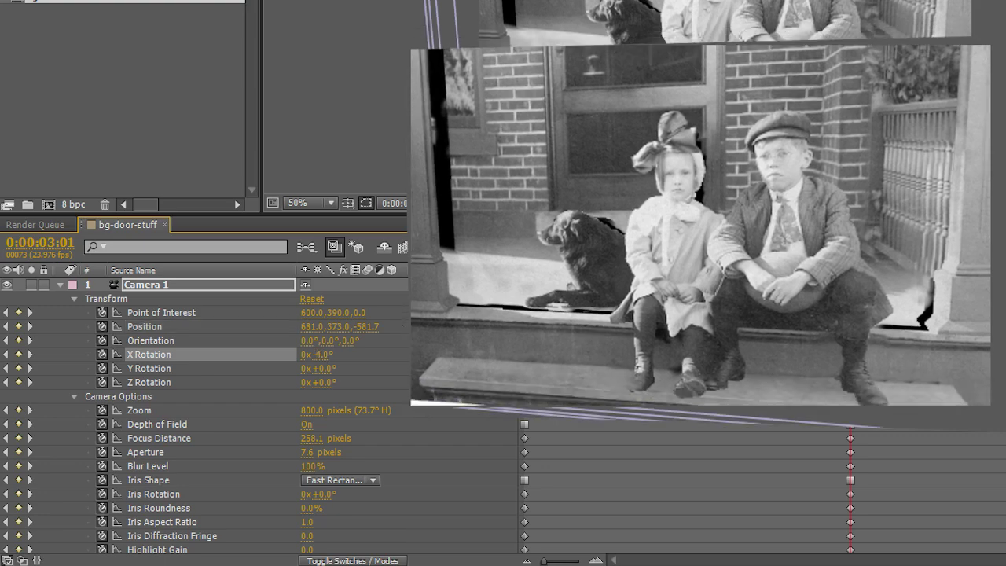
{"action": "left_click", "coordinate": [717, 233]}
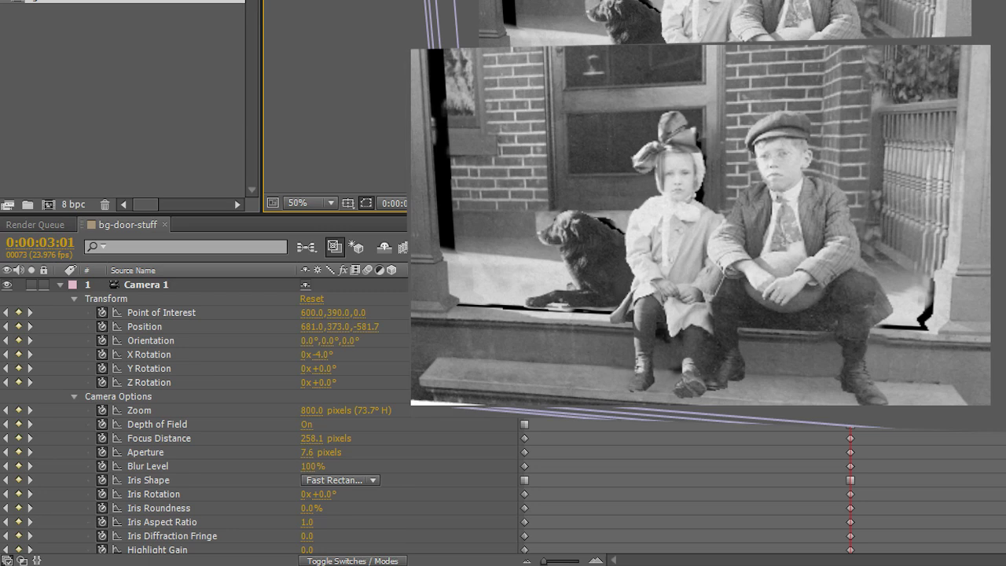
{"action": "key", "text": "Home"}
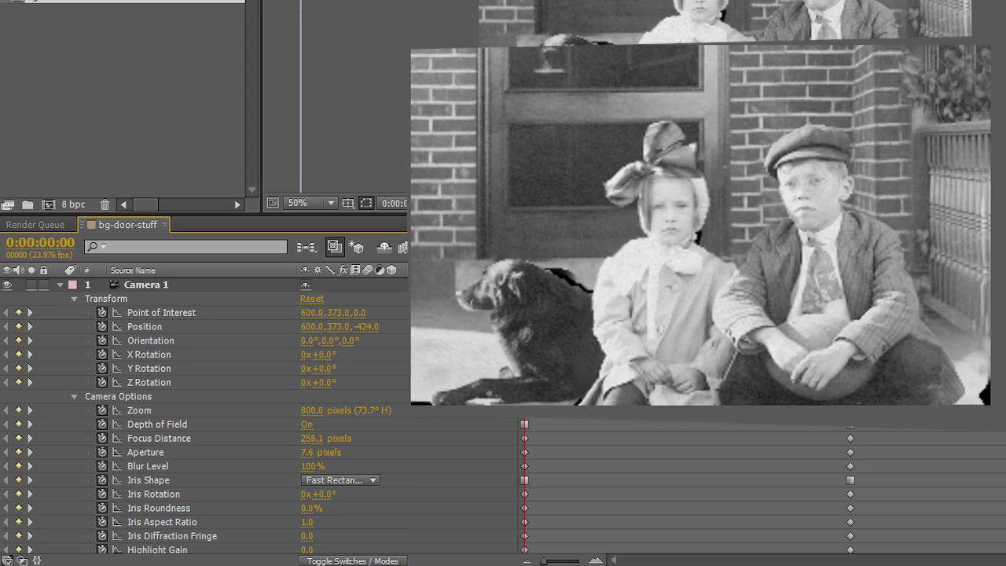
{"action": "key", "text": "space"}
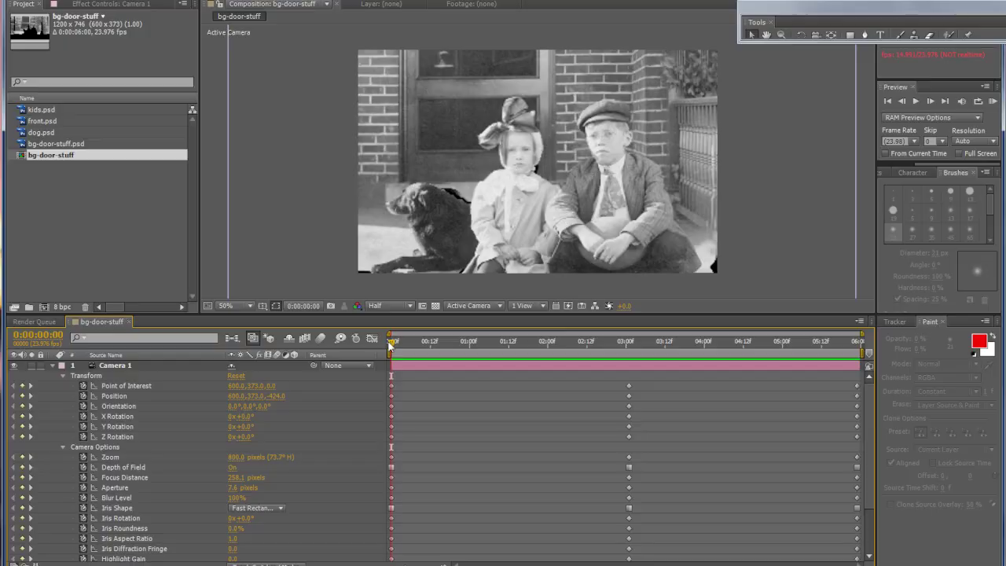
{"action": "key", "text": "space"}
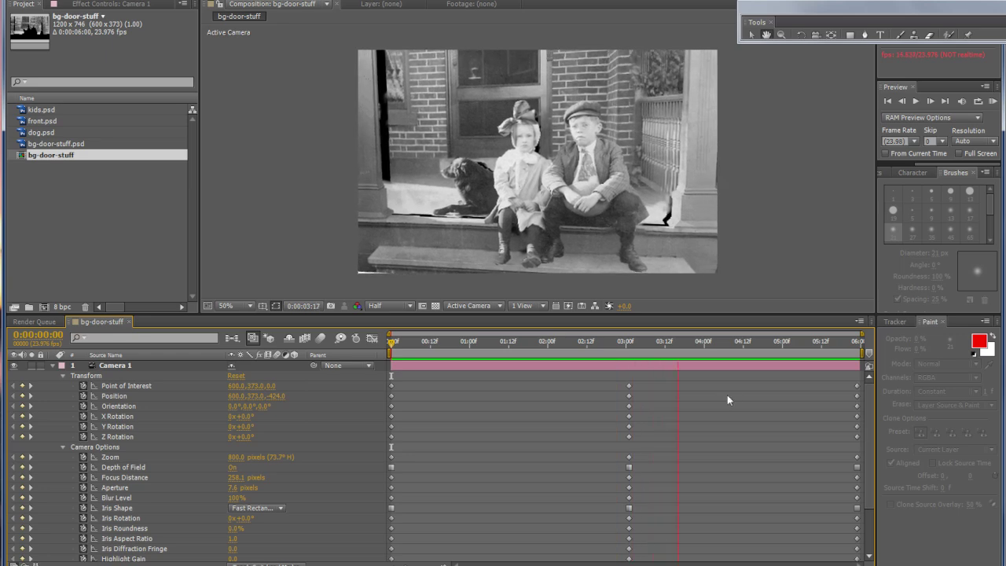
{"action": "key", "text": "space"}
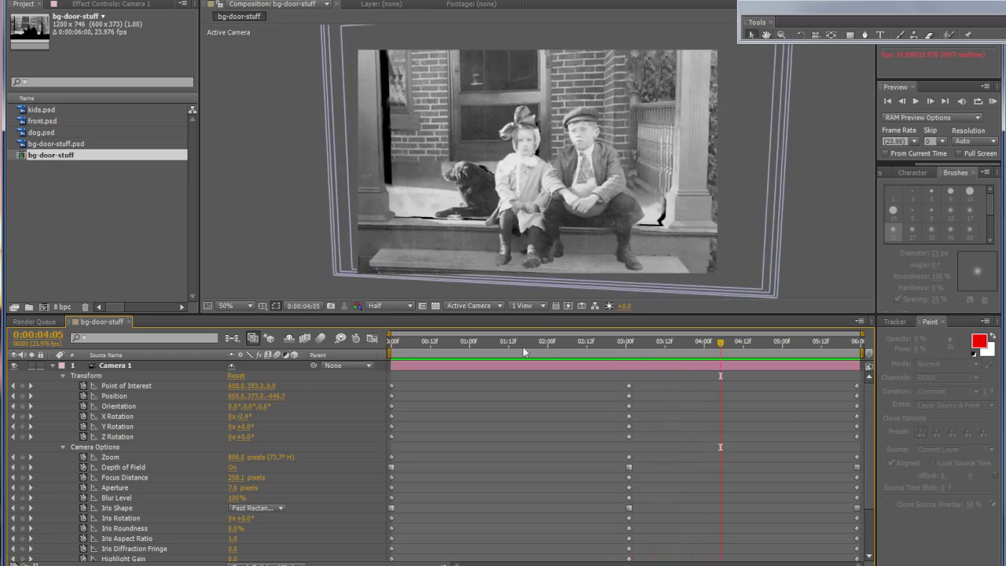
At 3:01, move Camera 1 to 798, 496, -581.7 and rotate it X -6°, Y 5°, Z 7°
{"action": "left_click", "coordinate": [629, 343]}
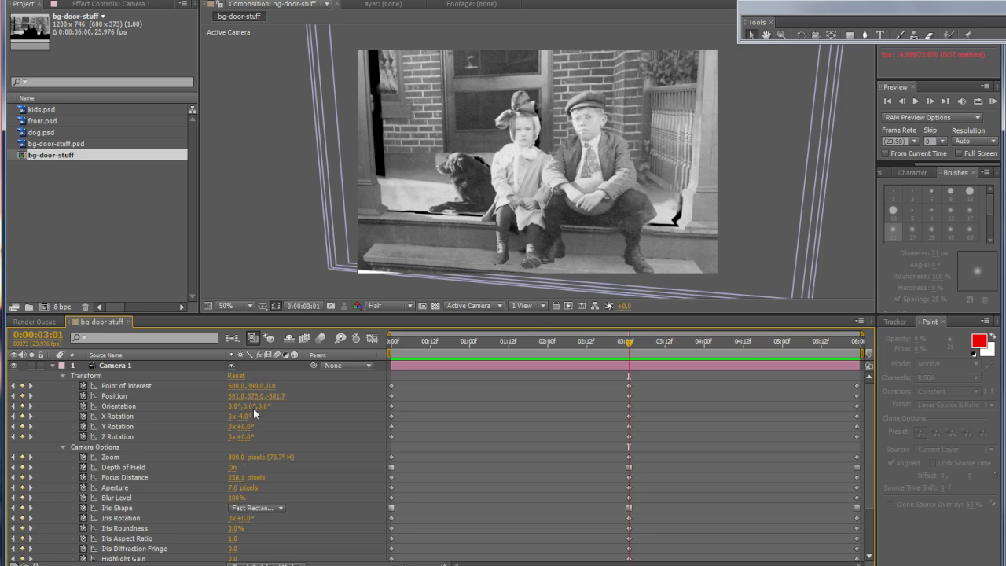
{"action": "left_click_drag", "start_coordinate": [236, 396], "coordinate": [328, 398]}
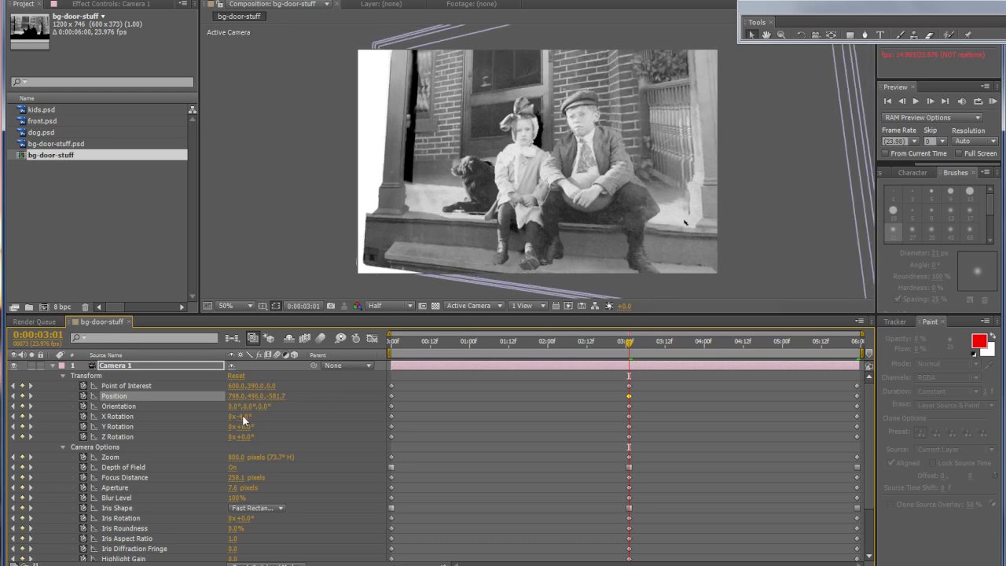
{"action": "left_click_drag", "start_coordinate": [242, 414], "coordinate": [239, 414]}
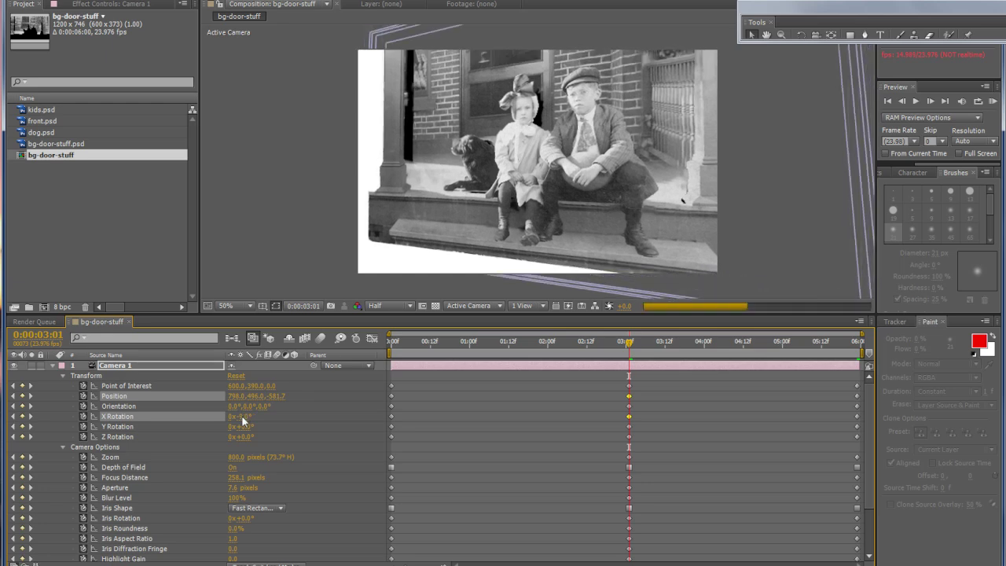
{"action": "left_click_drag", "start_coordinate": [242, 415], "coordinate": [249, 428]}
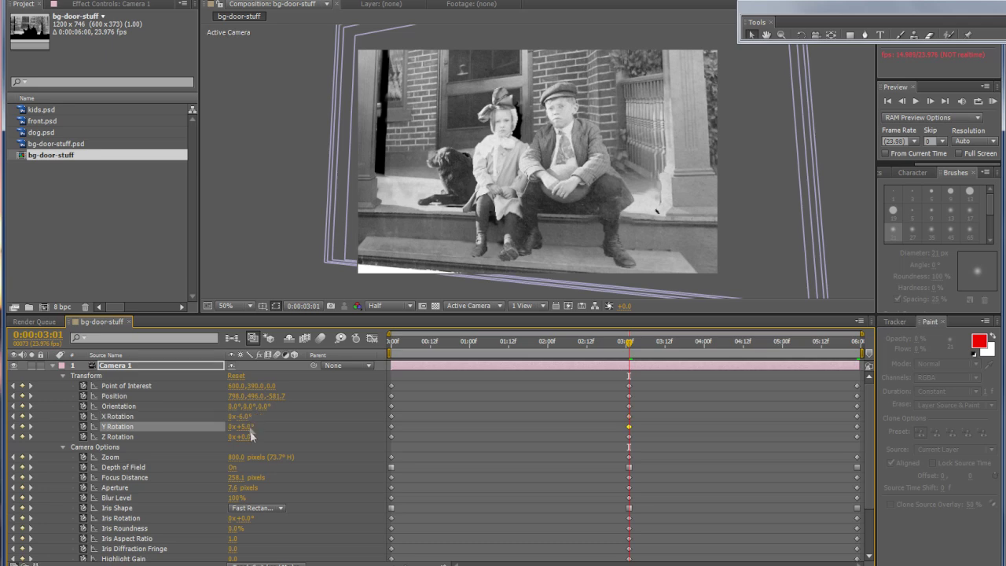
{"action": "left_click_drag", "start_coordinate": [249, 435], "coordinate": [254, 437]}
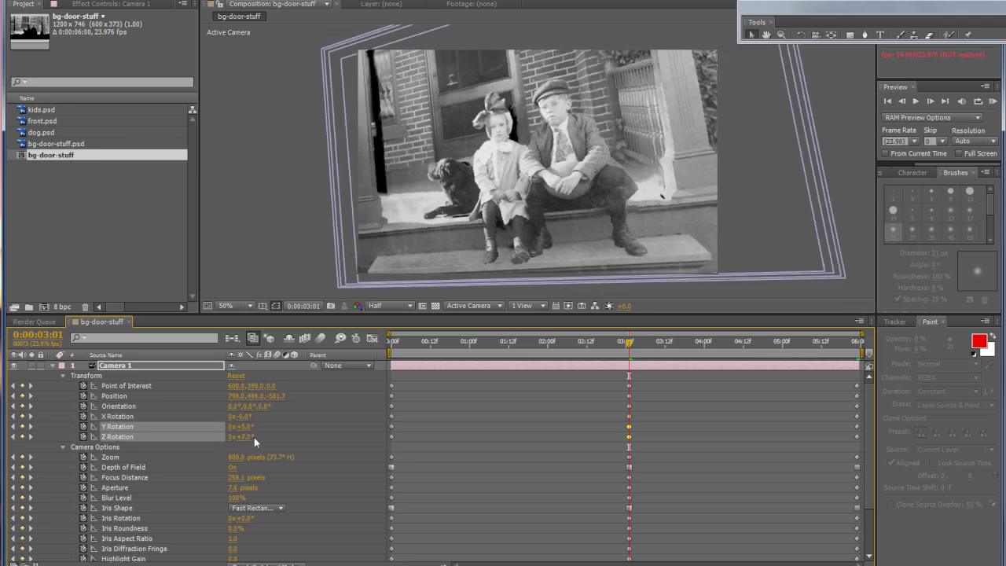
{"action": "left_click", "coordinate": [390, 343]}
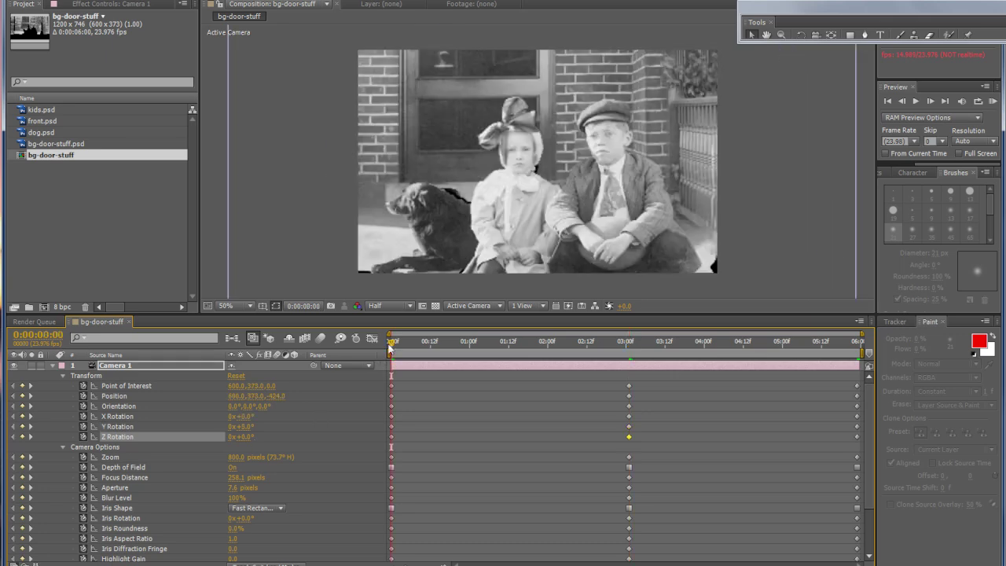
{"action": "key", "text": "KP_0"}
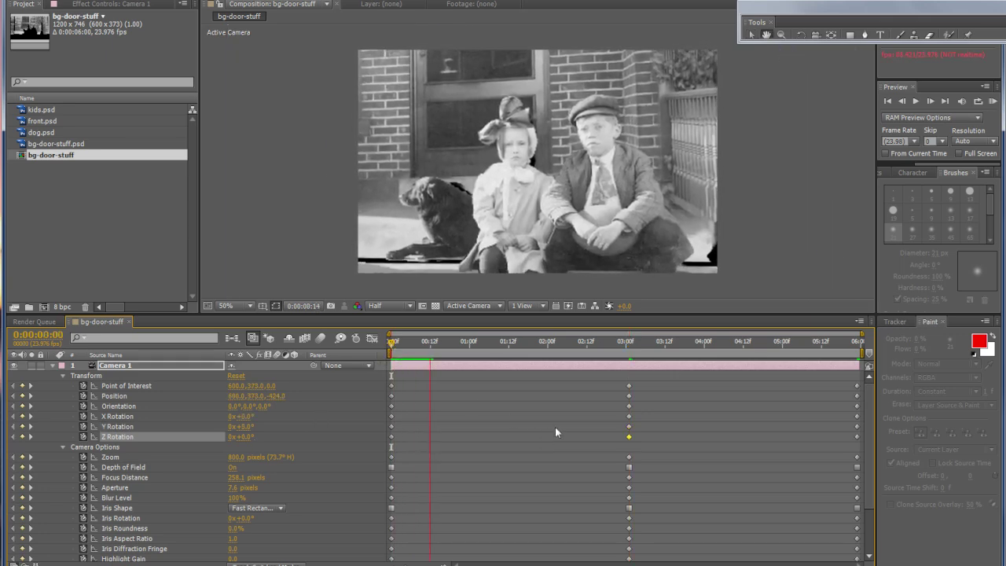